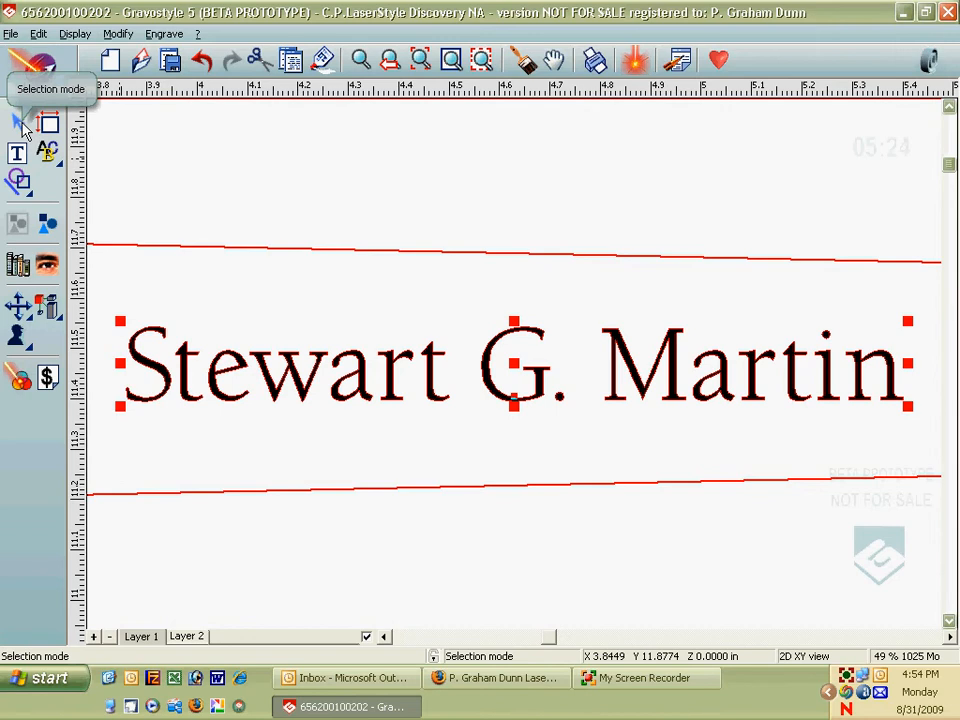
Deselect the engraved name text and select it again as a whole object in selection mode.
click(264, 285)
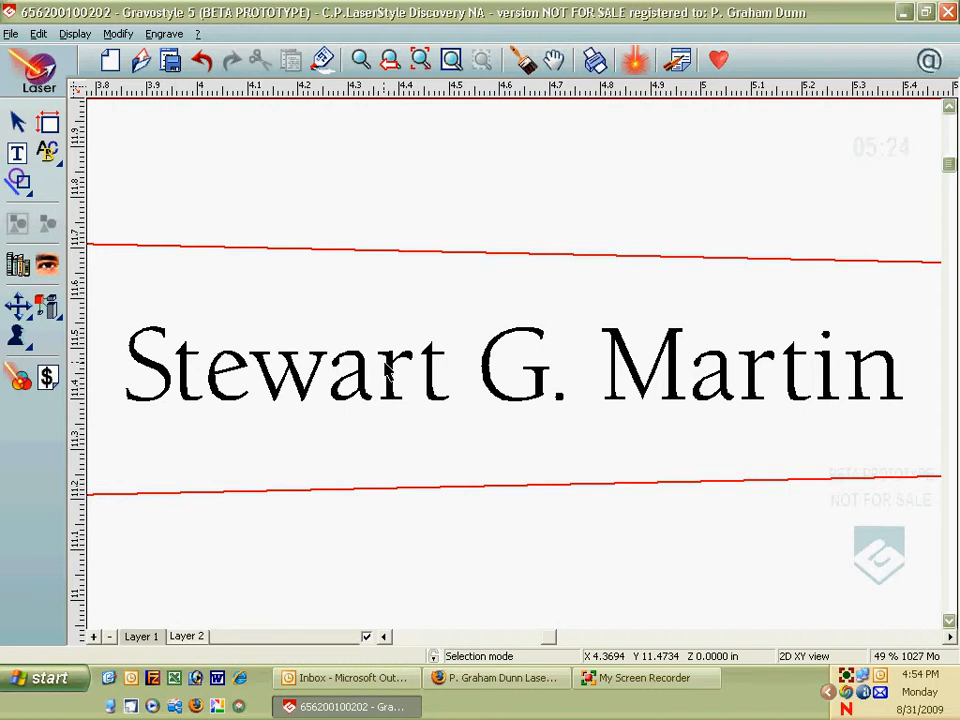
click(130, 345)
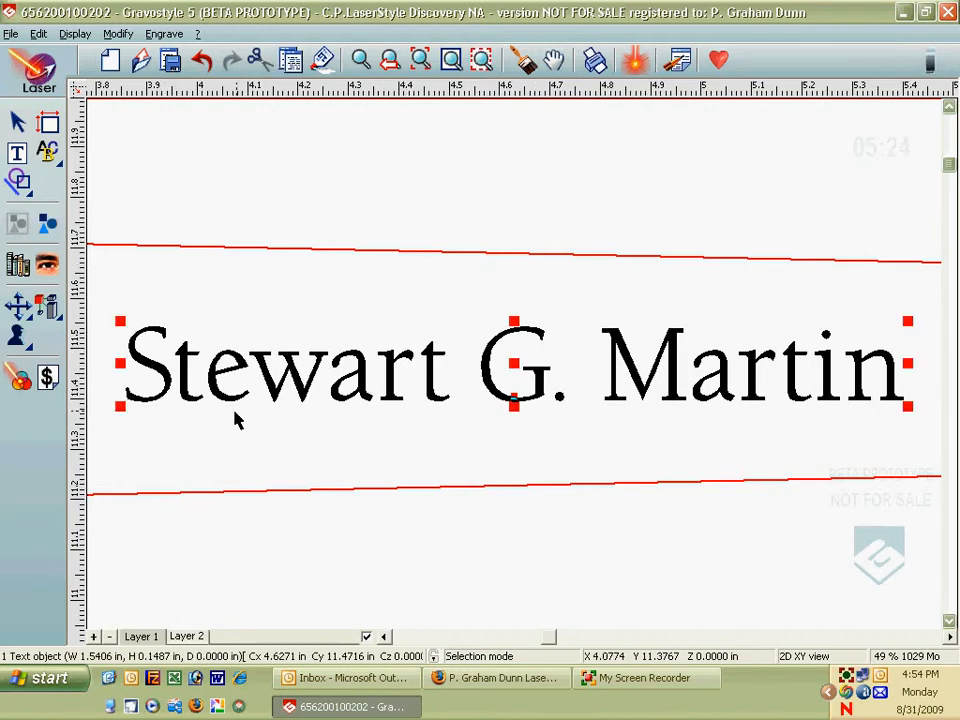
click(20, 152)
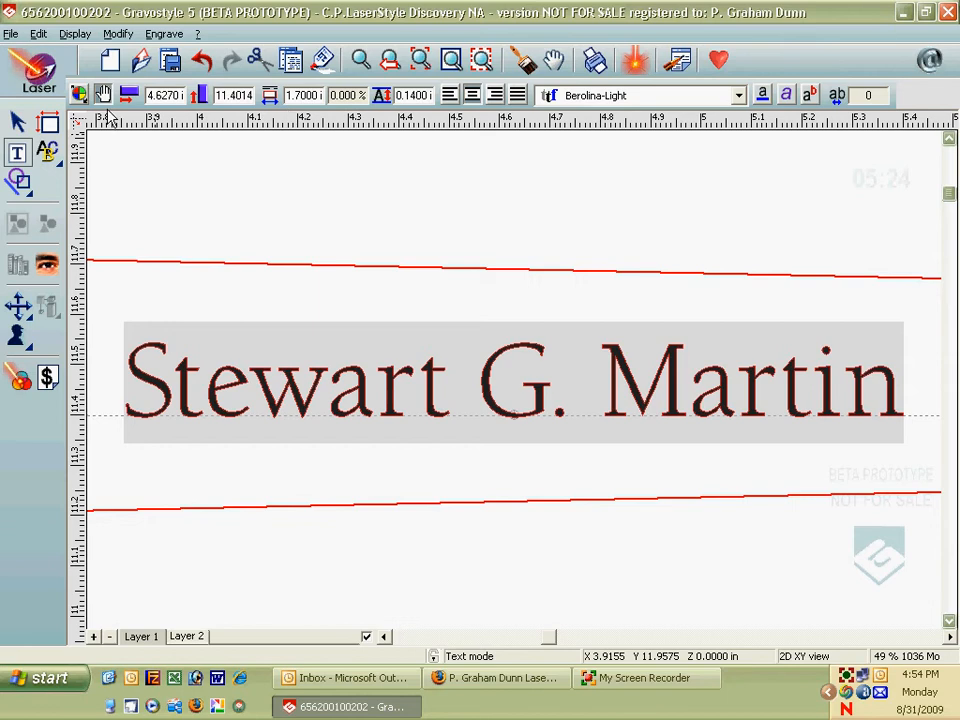
click(19, 123)
click(405, 383)
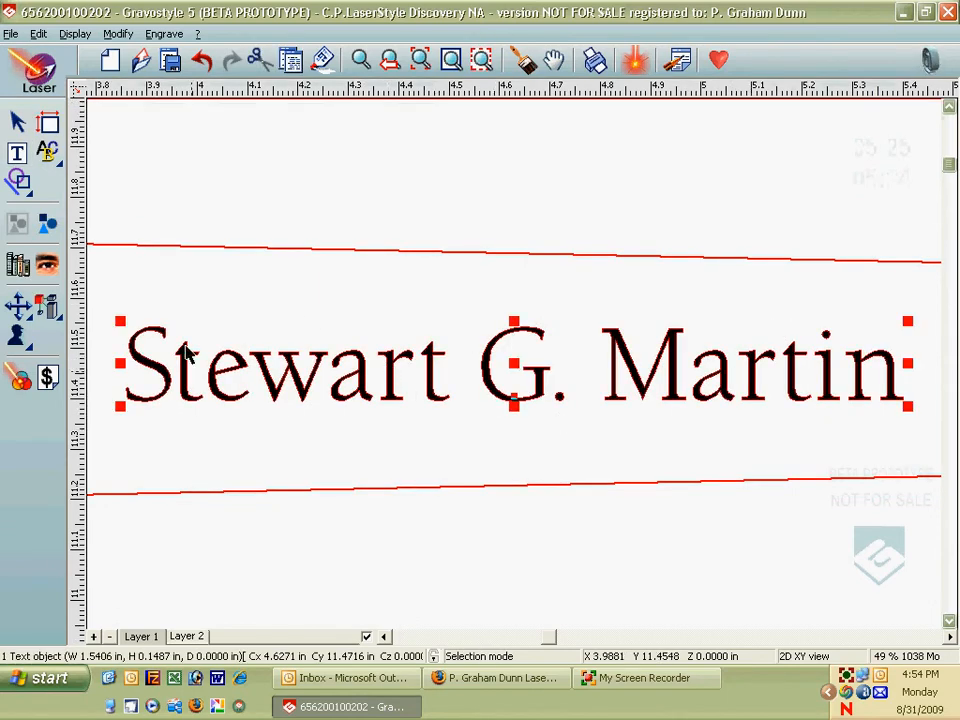
Switch the engraved name to text editing and place the cursor between different letters.
click(22, 155)
click(25, 157)
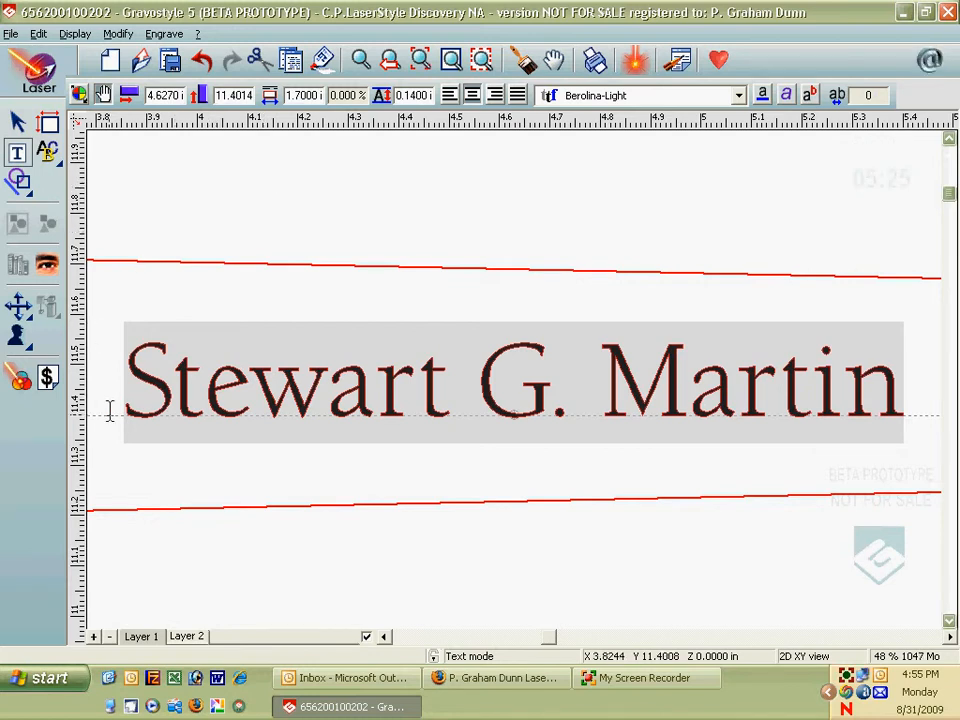
click(254, 413)
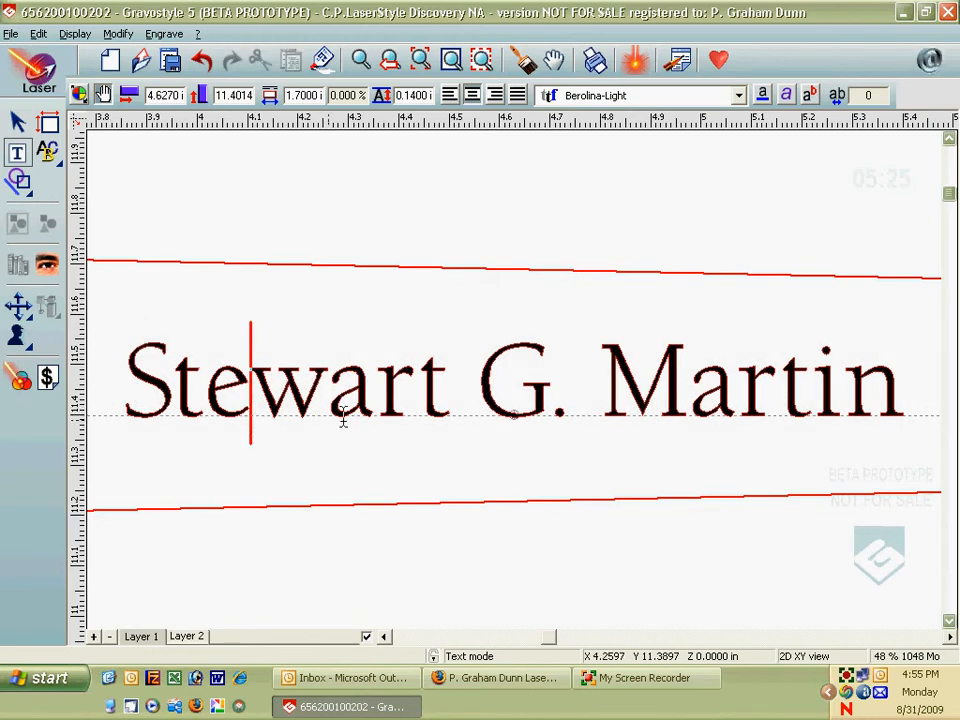
click(380, 415)
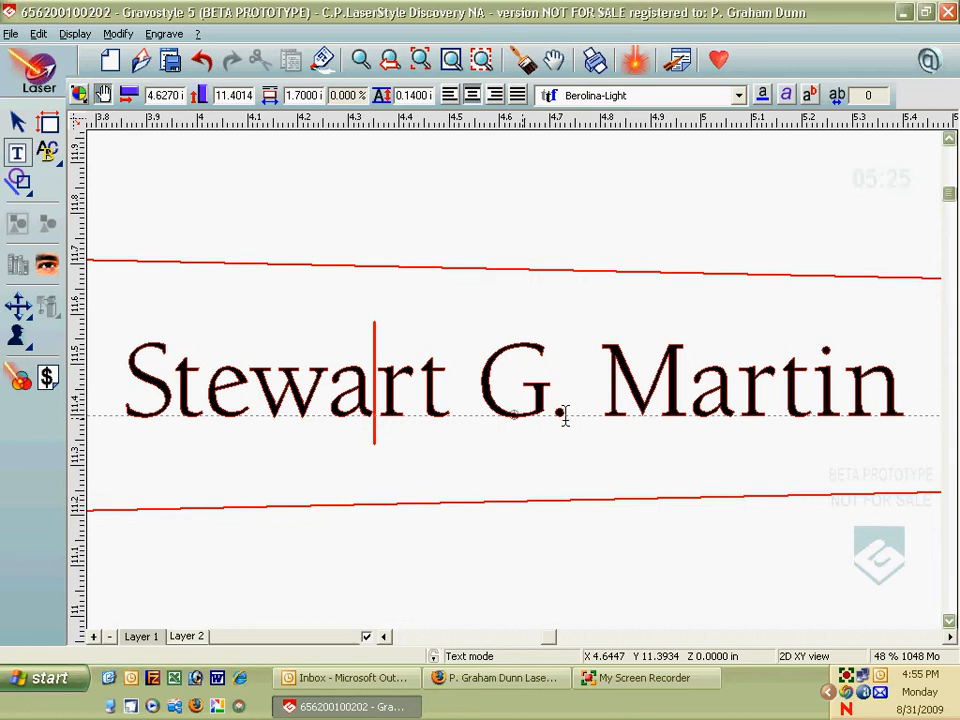
click(689, 420)
click(814, 415)
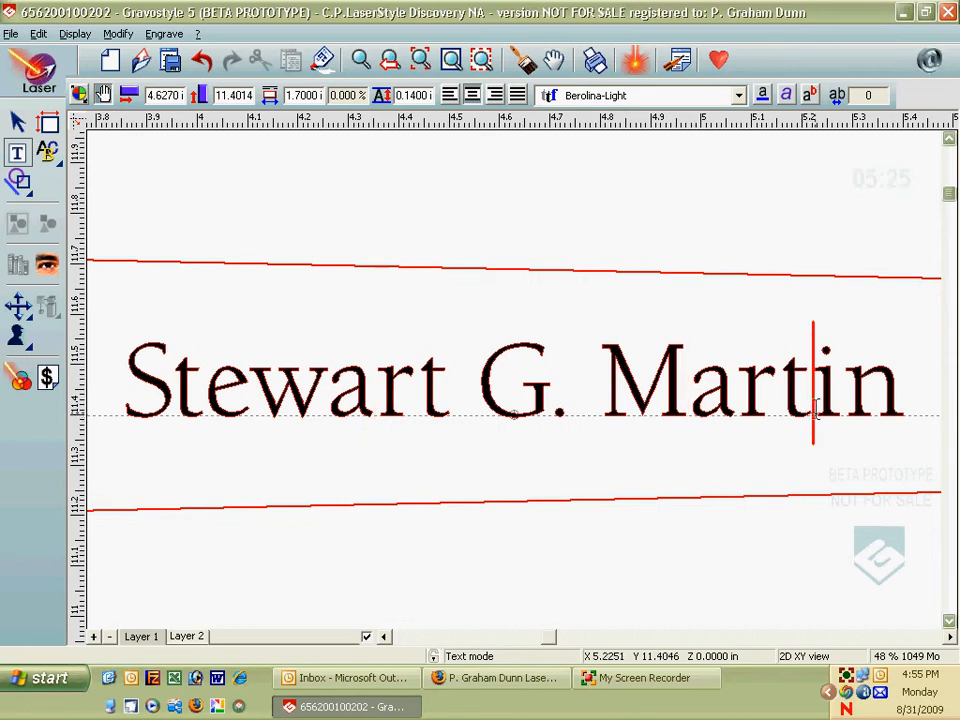
Start a new text just below the name, enter "jkljkl" and delete it again.
click(388, 450)
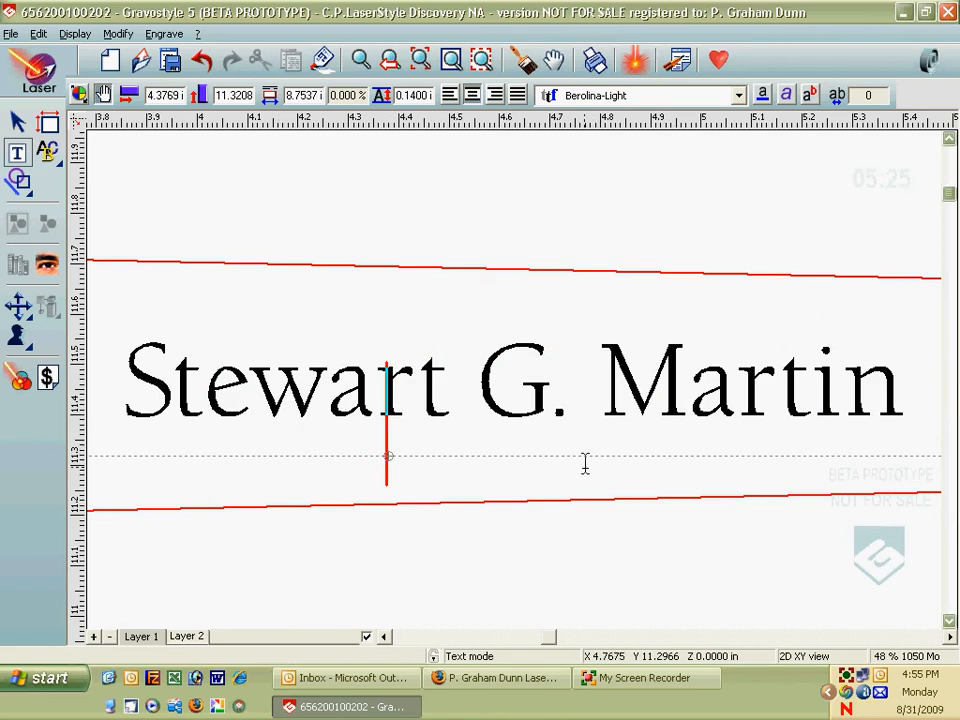
text(jkljkl)
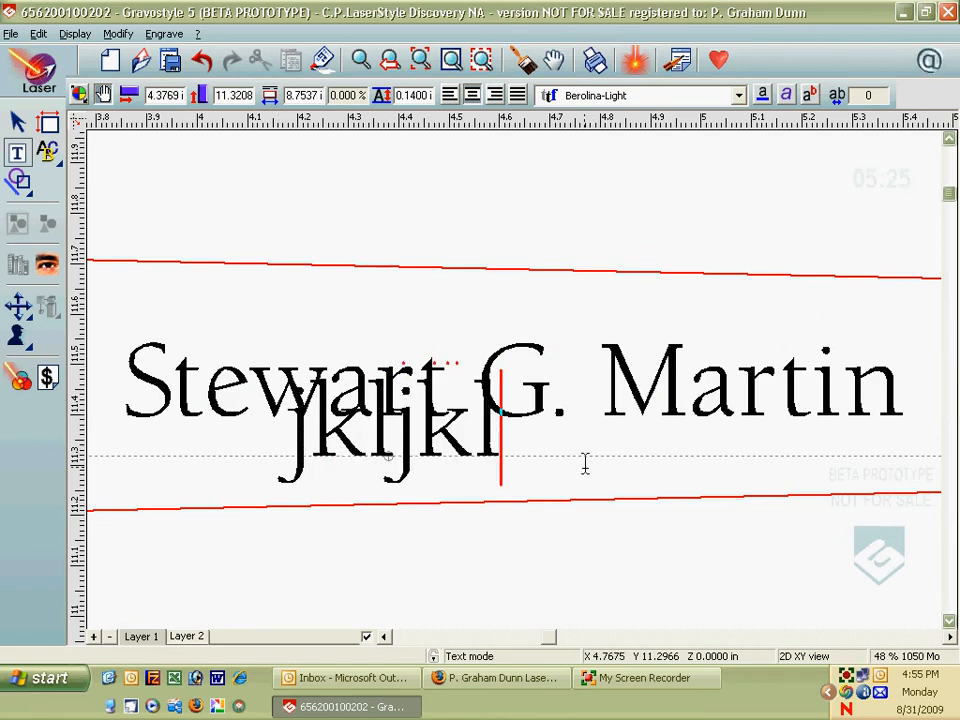
key(BackSpace)
key(BackSpace)
key(BackSpace)
key(BackSpace)
key(BackSpace)
key(BackSpace)
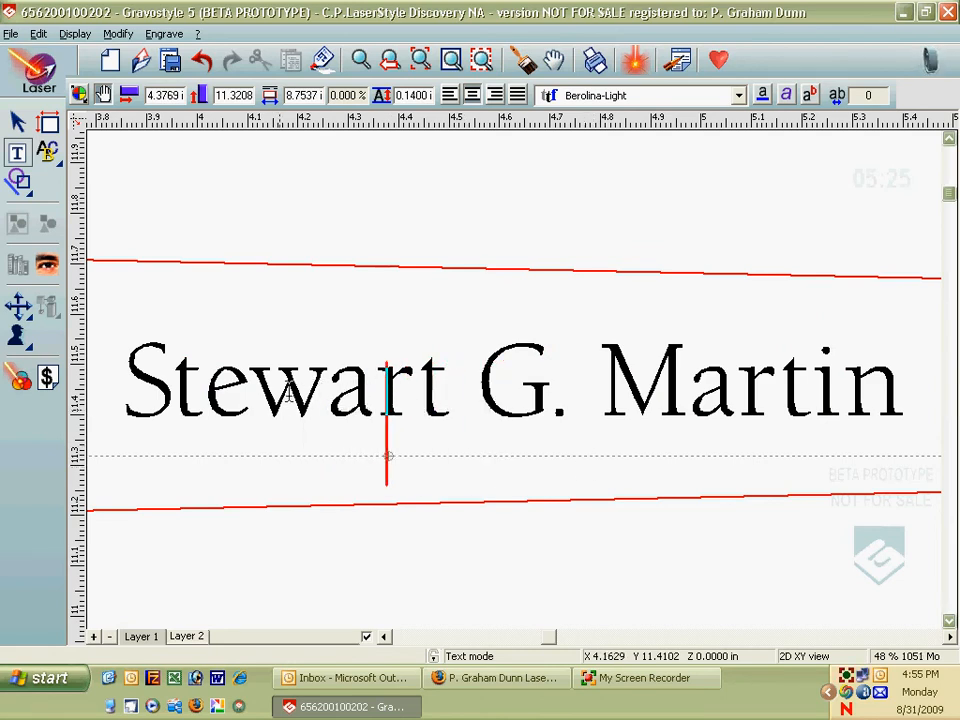
Return the text cursor to the existing name text, placing it just before the last letter.
click(257, 413)
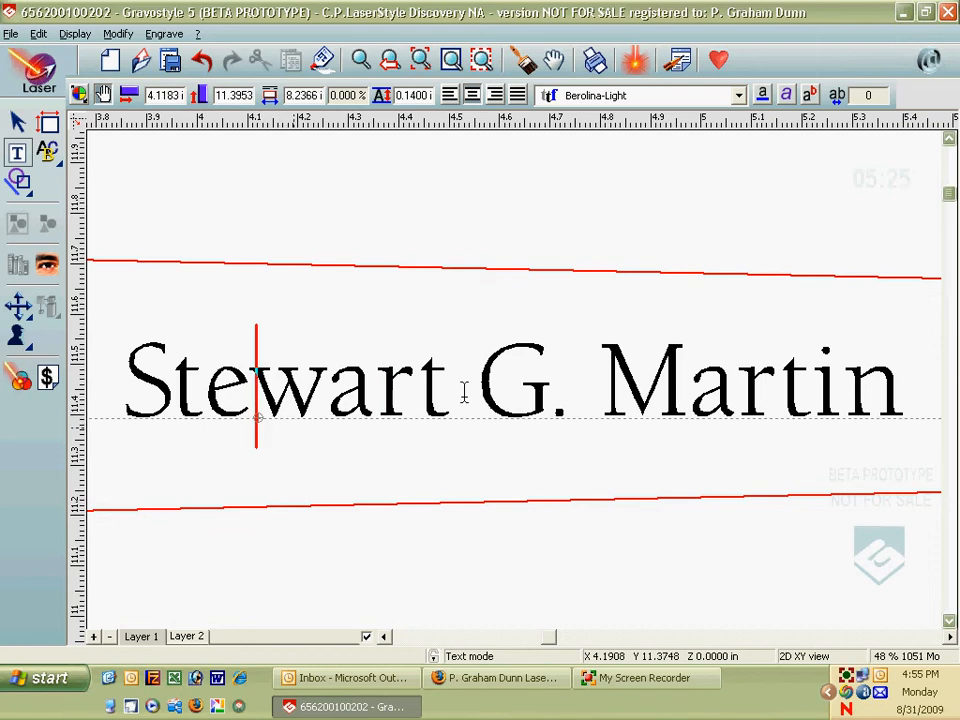
click(689, 410)
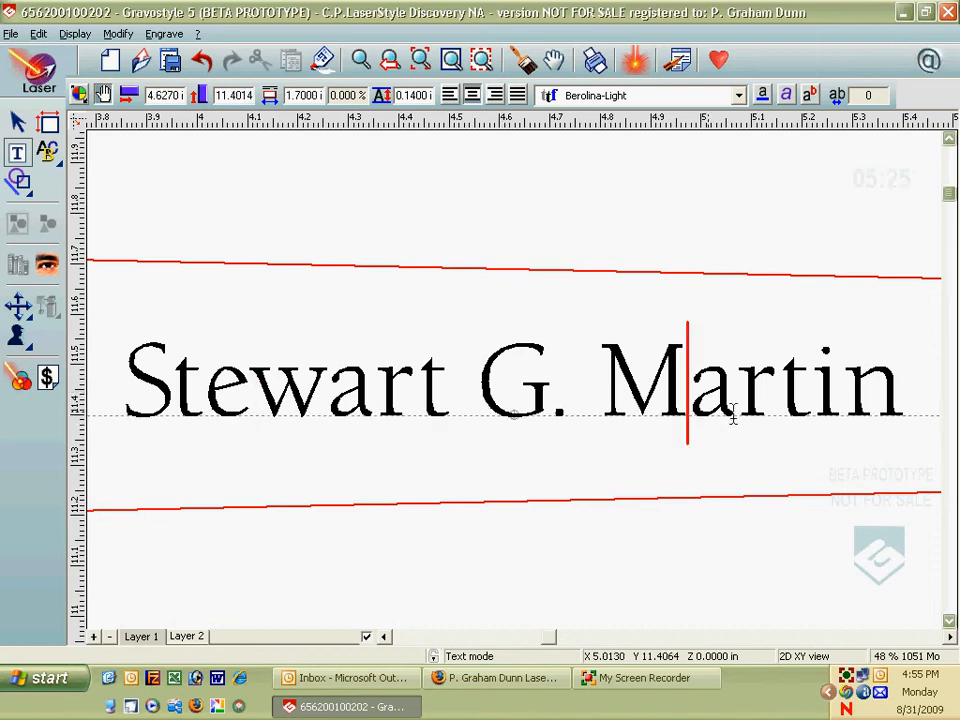
click(840, 410)
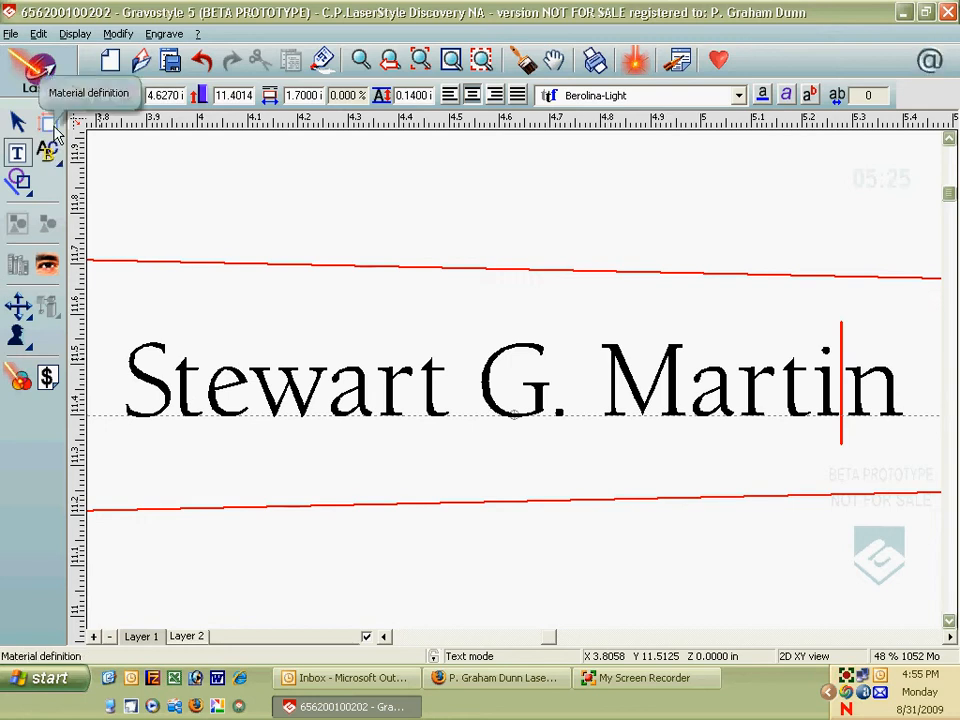
Examine the plate dimensions and margins in the material definition and leave it without changes.
click(50, 125)
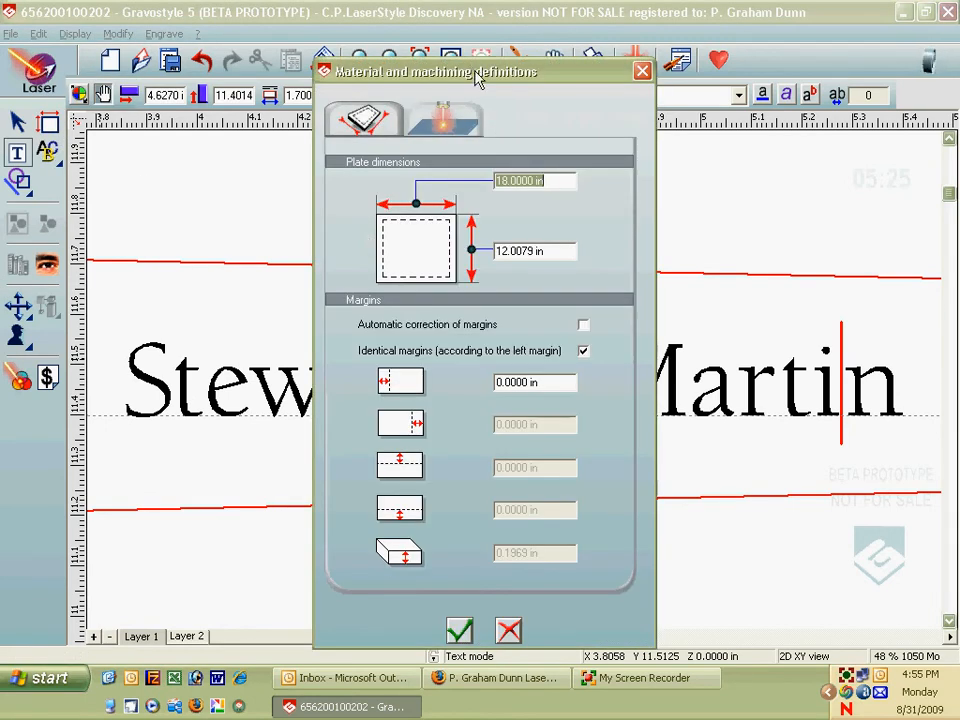
drag(476, 78, 419, 72)
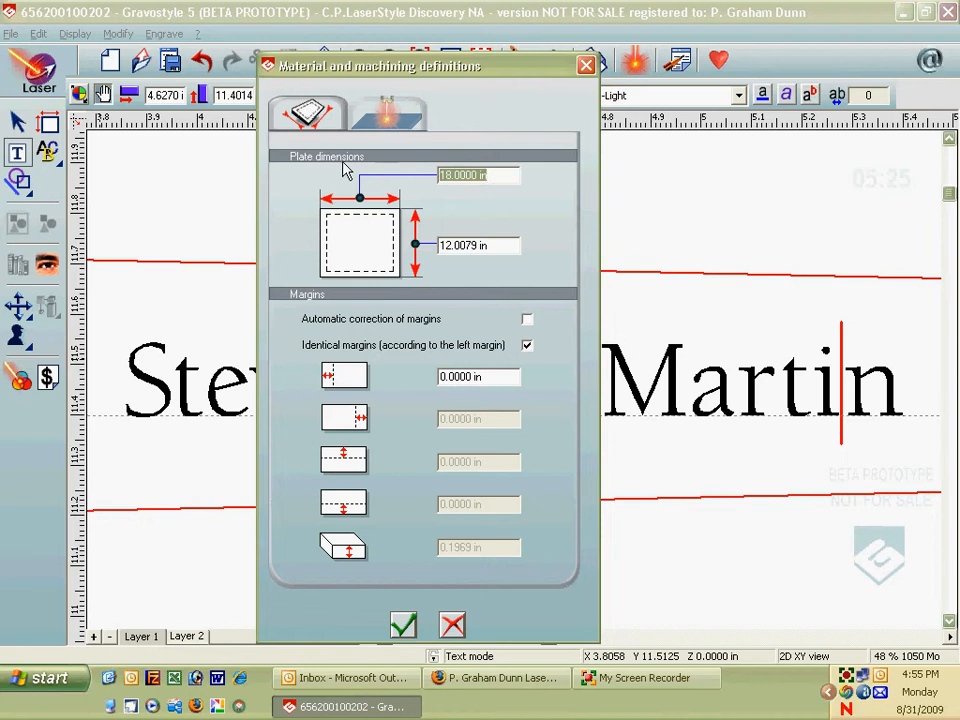
click(587, 68)
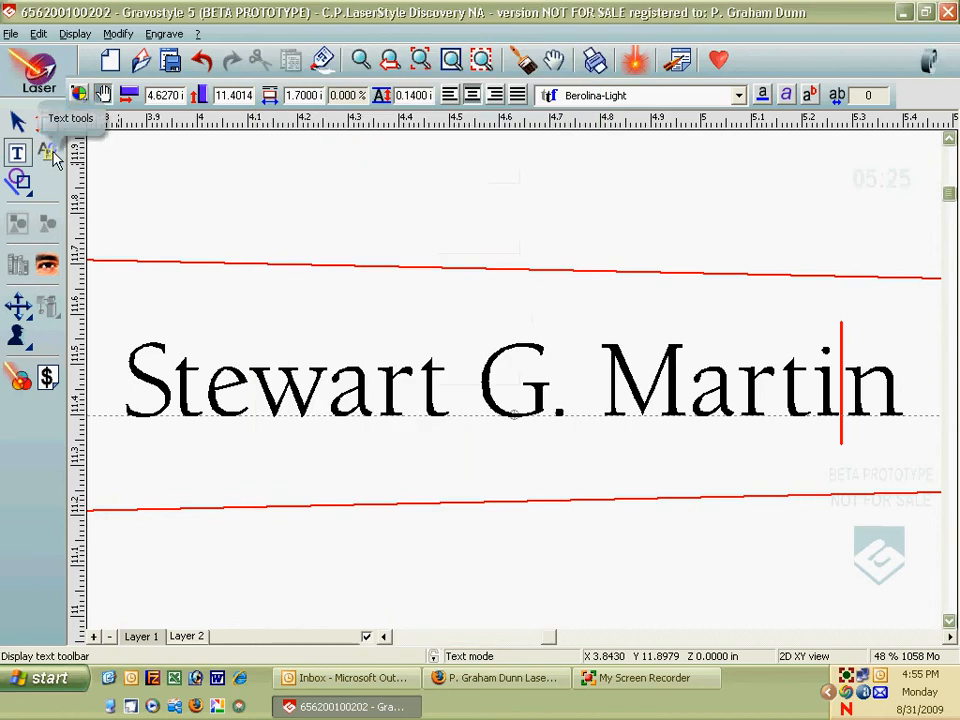
Examine the available text tools and the geometric shape tools.
click(50, 154)
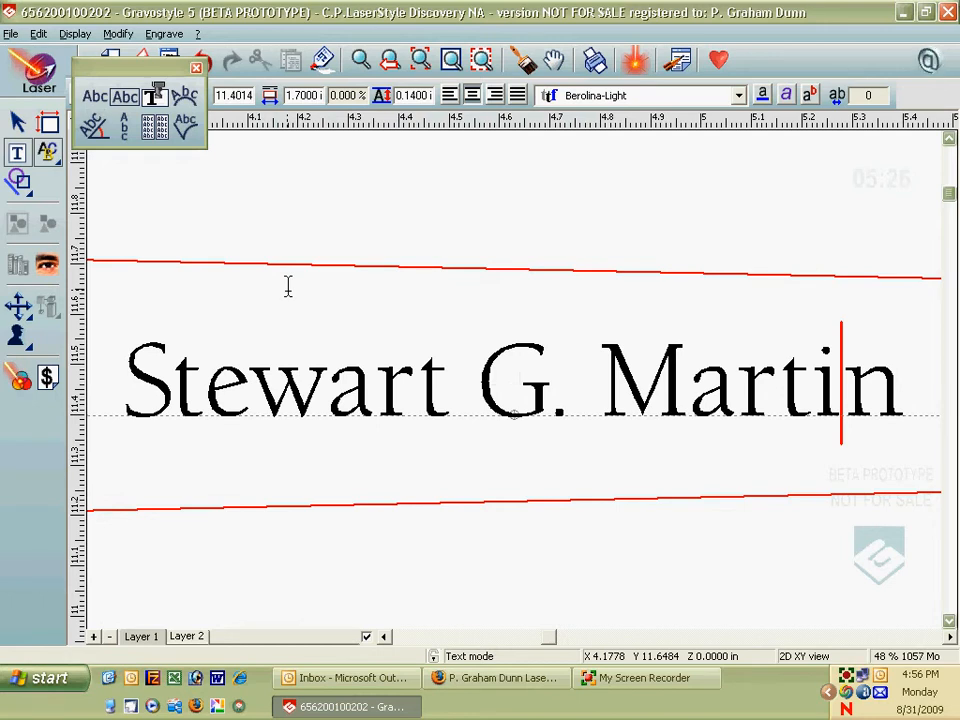
click(123, 98)
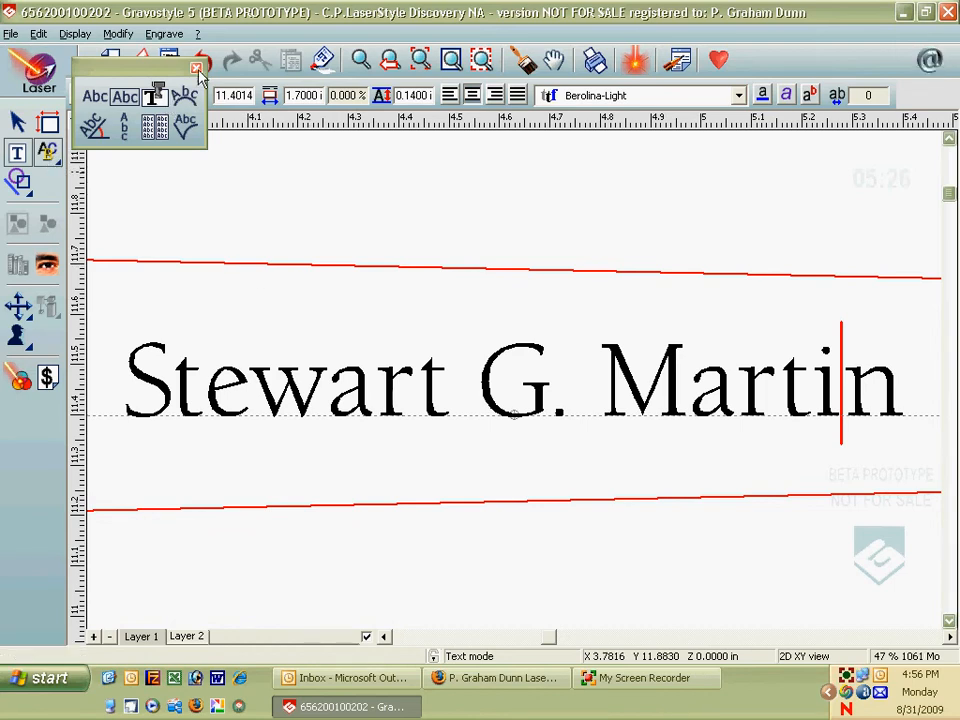
click(21, 187)
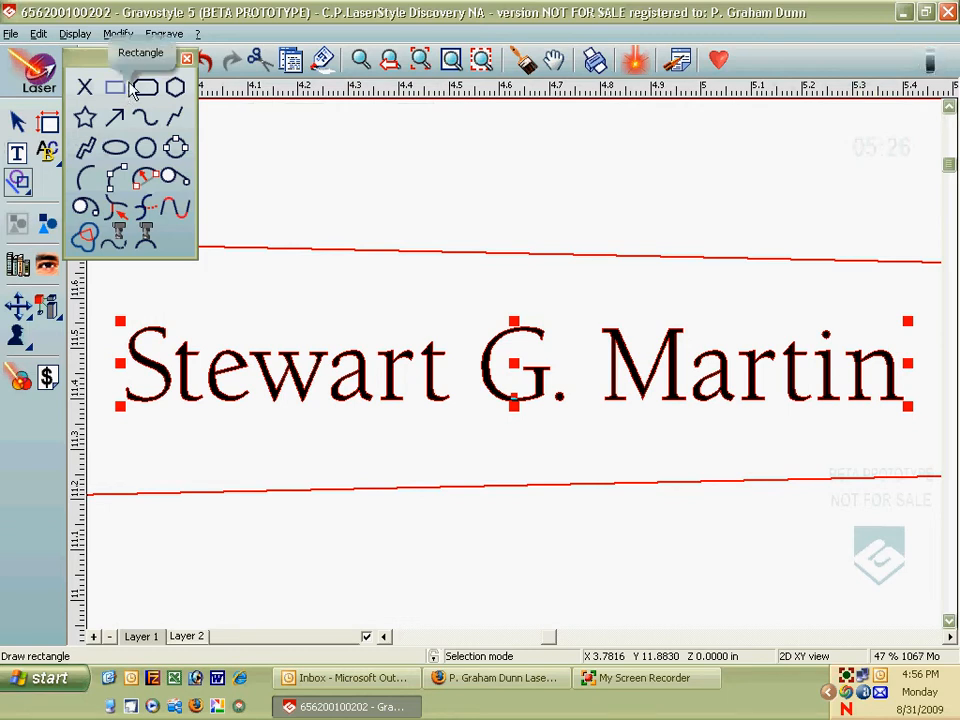
click(187, 58)
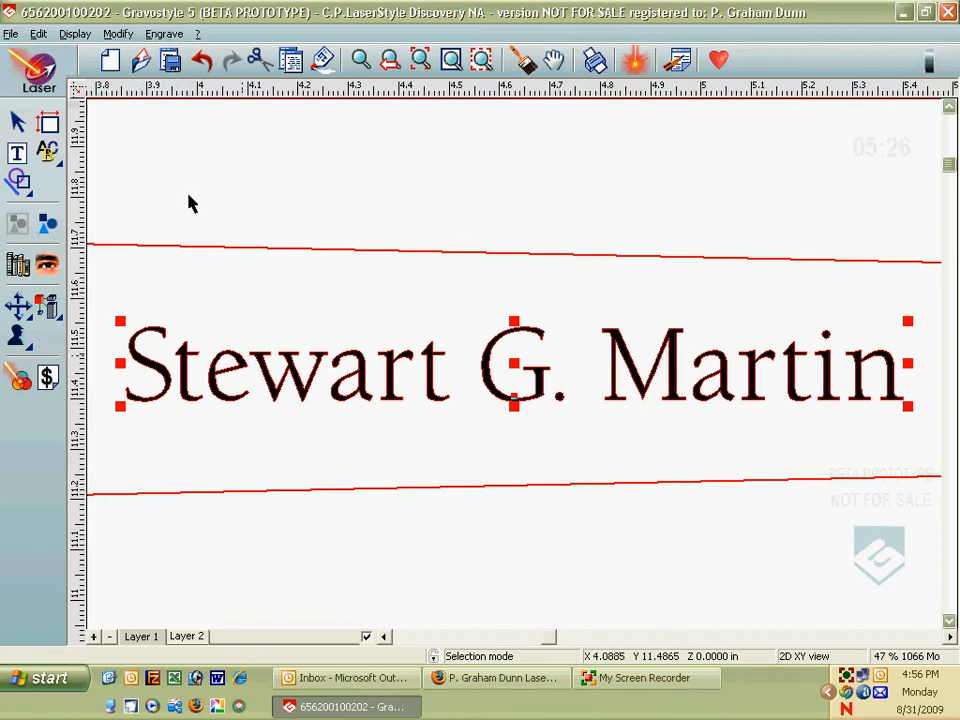
Draw three filled rectangles in a row above the jig notes, about 0.56 × 0.54, 1.19 × 0.86 and 0.96 × 0.61 in.
click(322, 58)
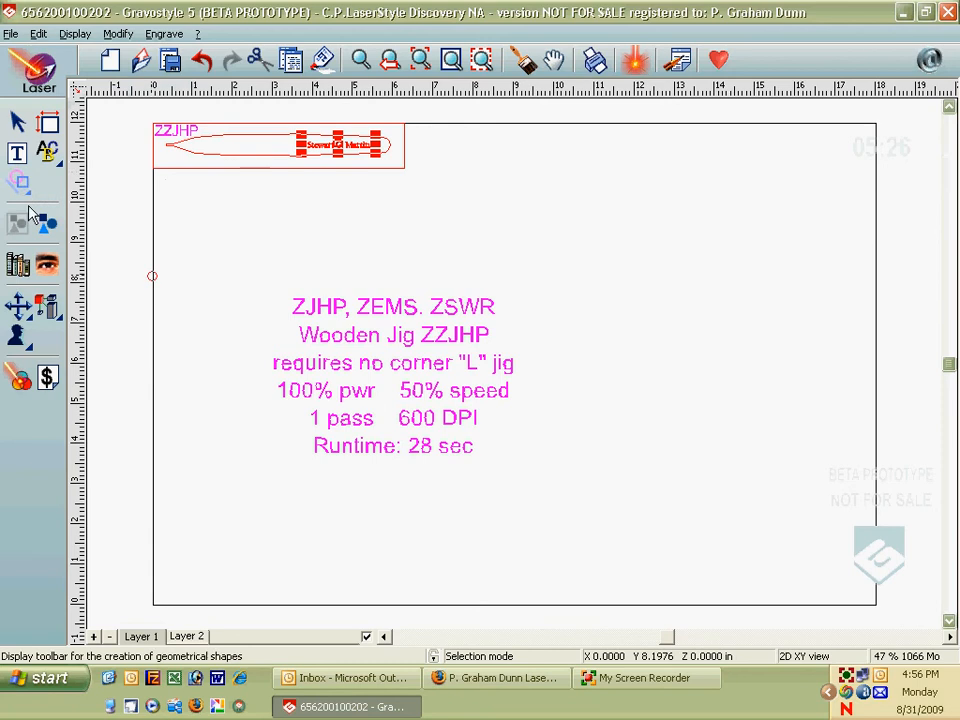
click(18, 180)
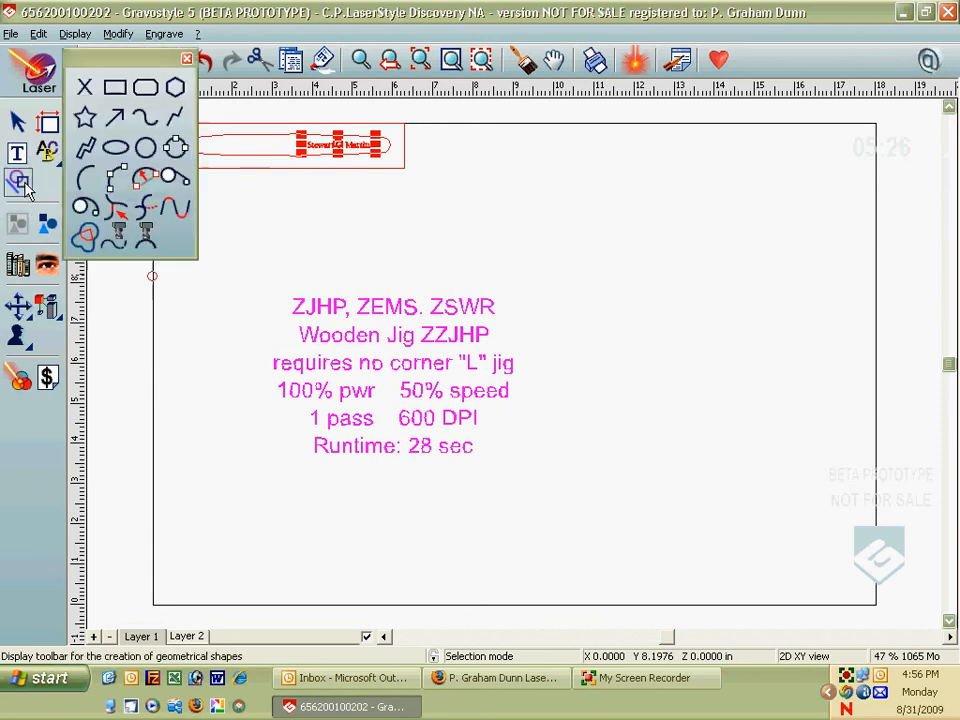
click(115, 88)
drag(369, 204, 391, 226)
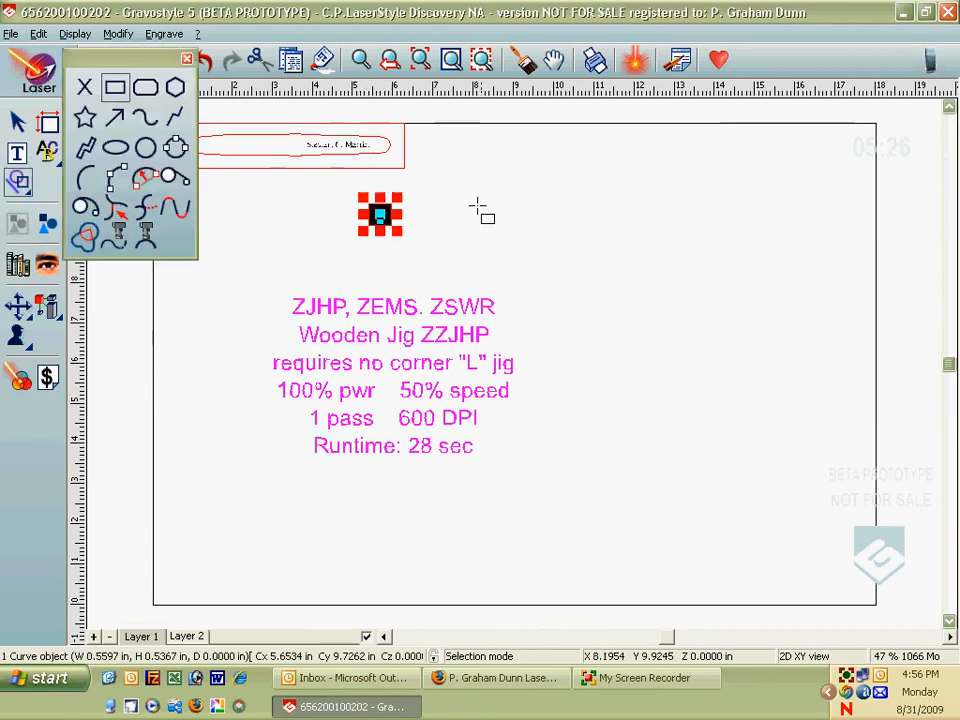
drag(477, 206, 526, 241)
drag(604, 219, 648, 250)
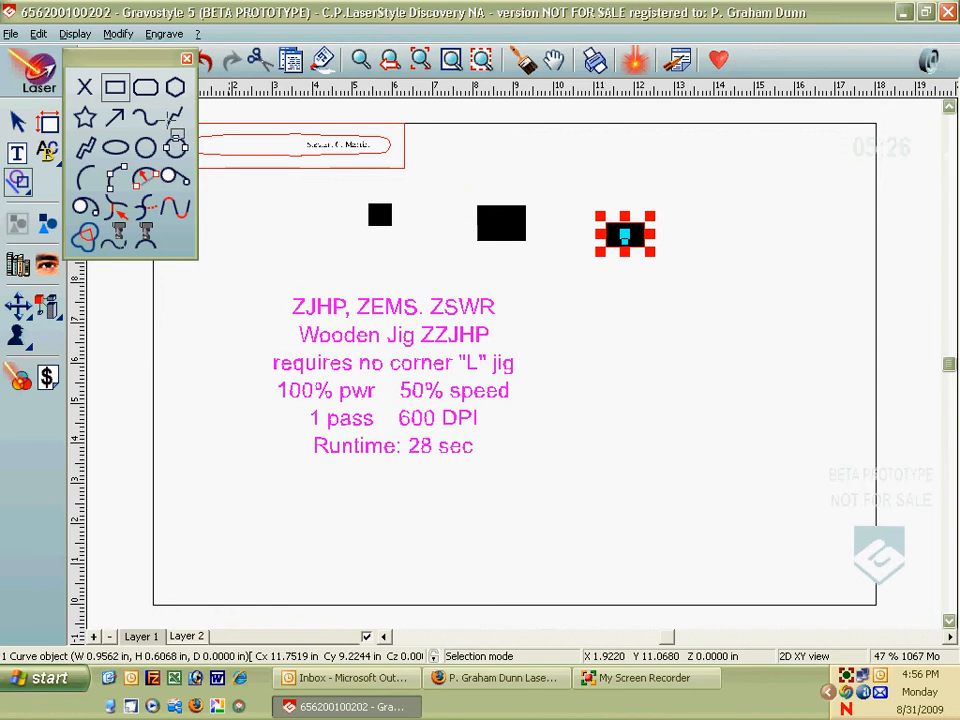
click(187, 60)
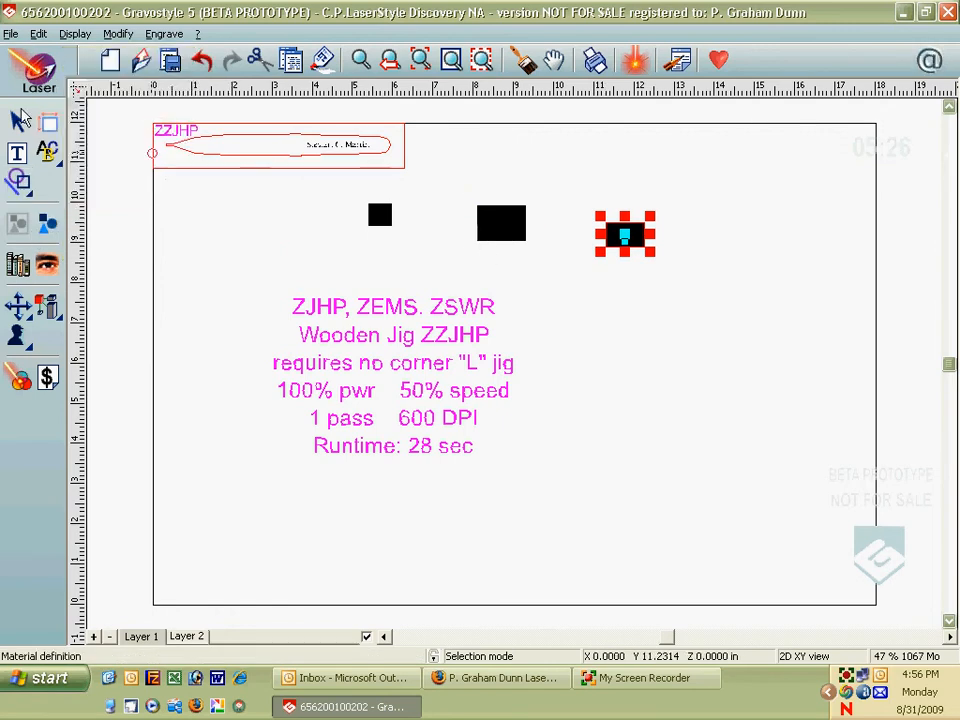
Combine the three rectangles into one object and move it about 2 in to the right.
drag(334, 191, 716, 266)
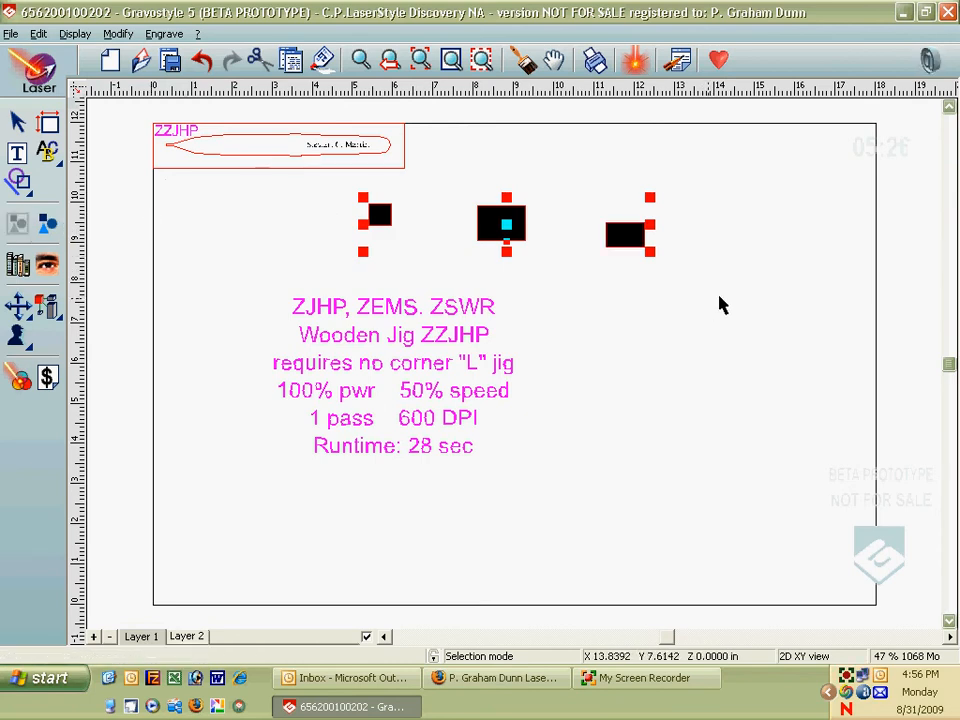
click(555, 228)
click(499, 214)
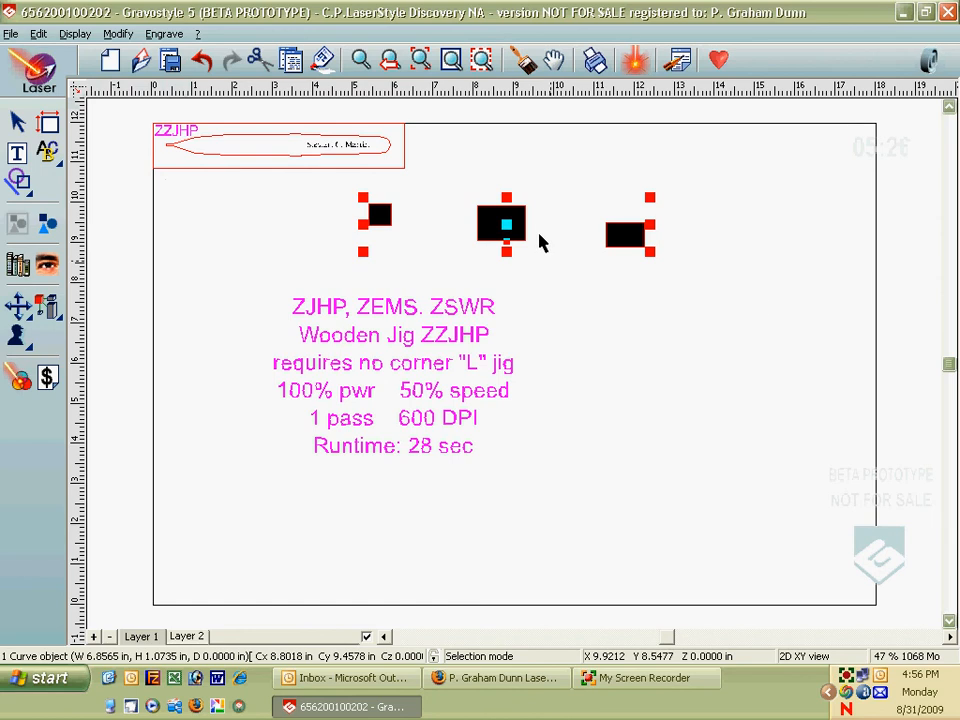
drag(512, 222, 592, 224)
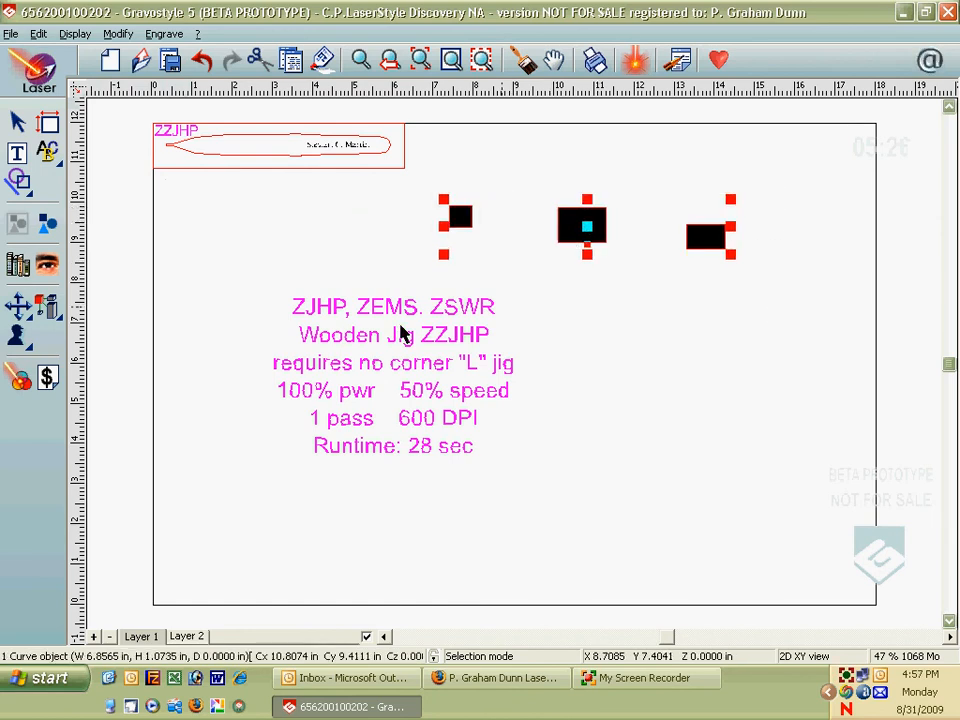
Split the combined object back into separate rectangles, selecting each one individually, and redraw the display.
click(50, 230)
click(760, 286)
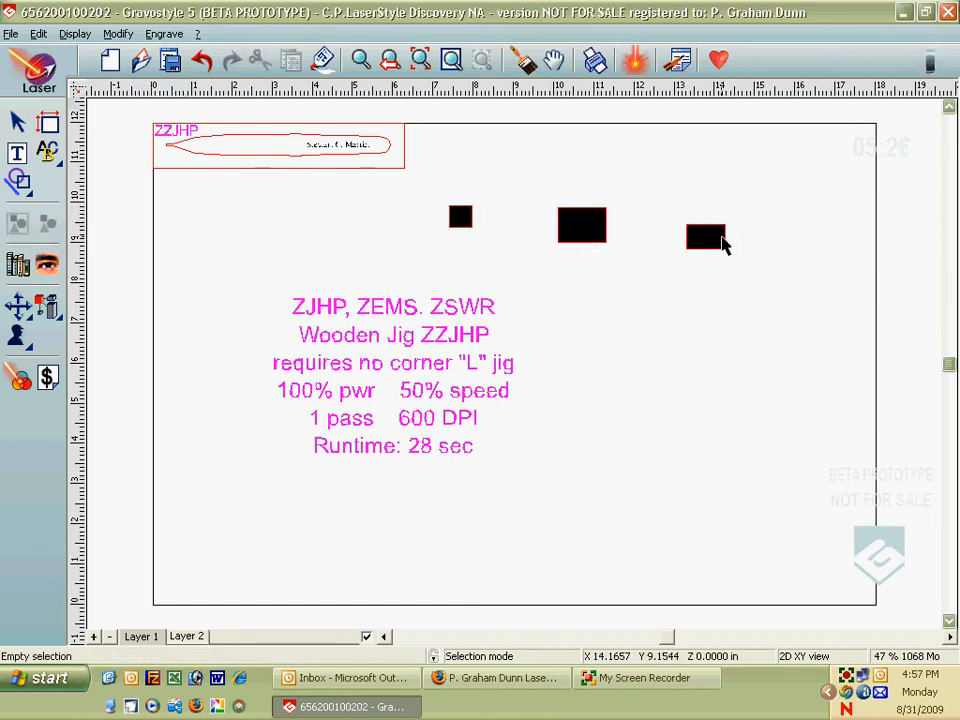
click(724, 244)
click(582, 234)
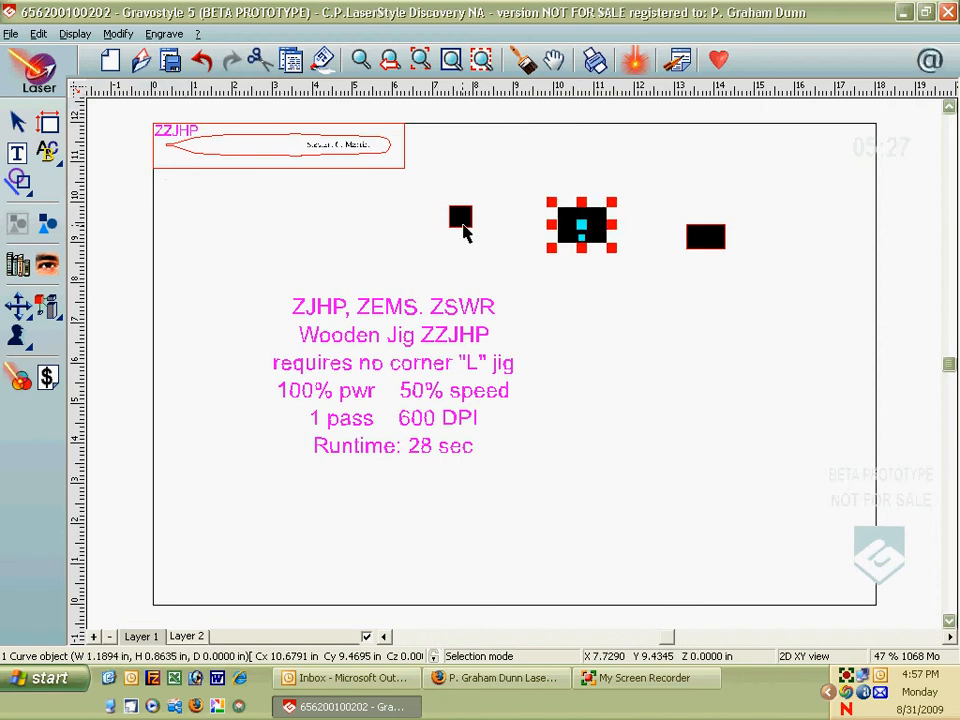
click(461, 219)
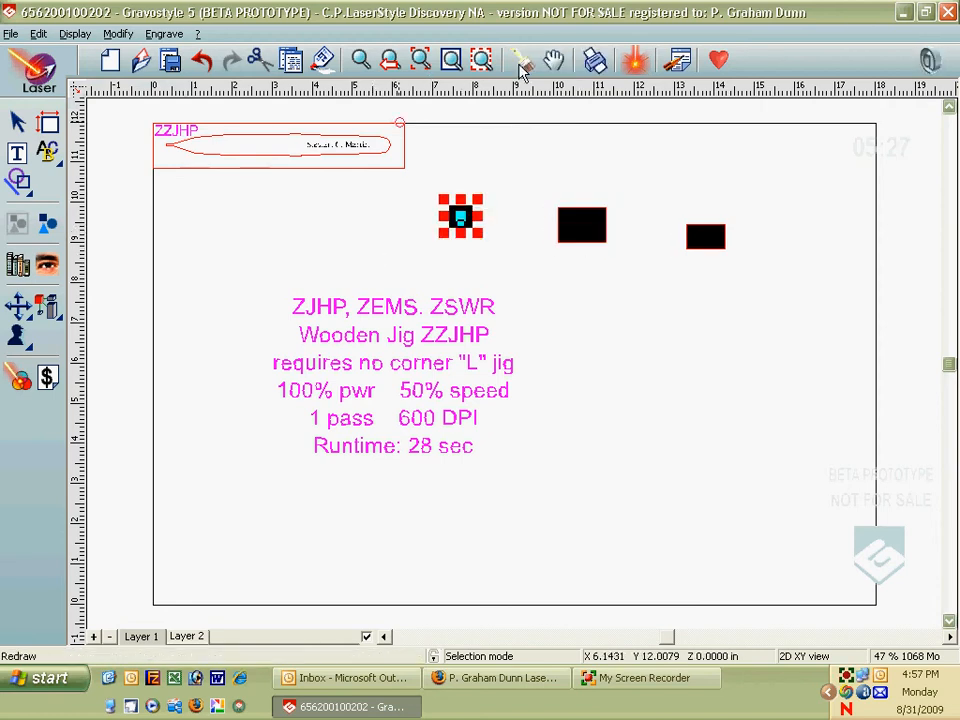
click(390, 59)
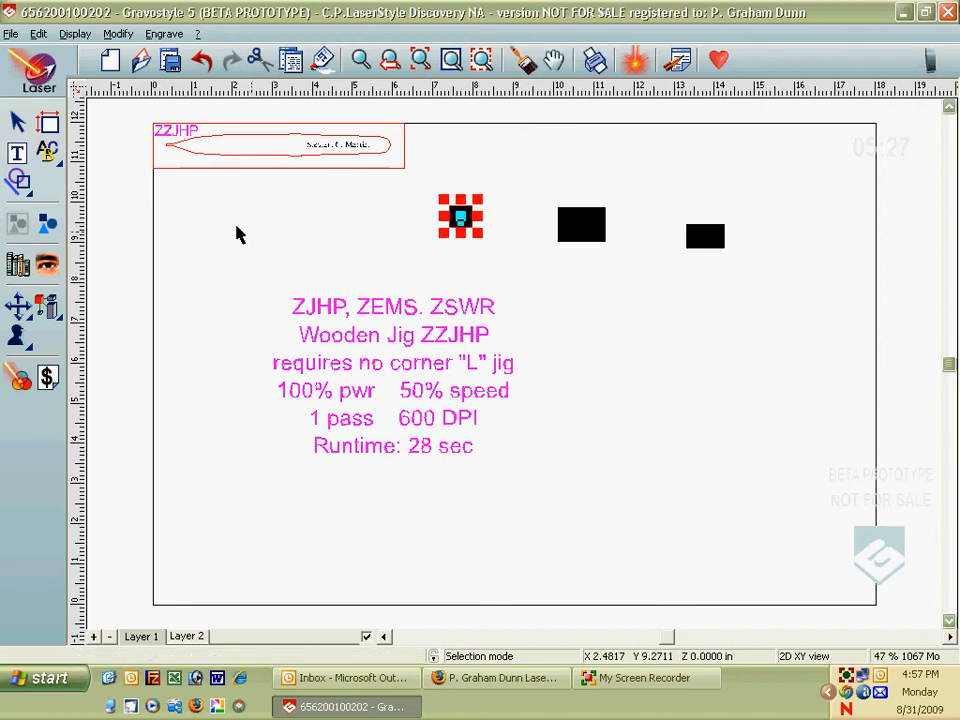
Browse the symbol library categories, including ARROW, CONNECTORS, FLOWER, RELIGIOUS and LOGO, and close the library without inserting a symbol.
click(17, 266)
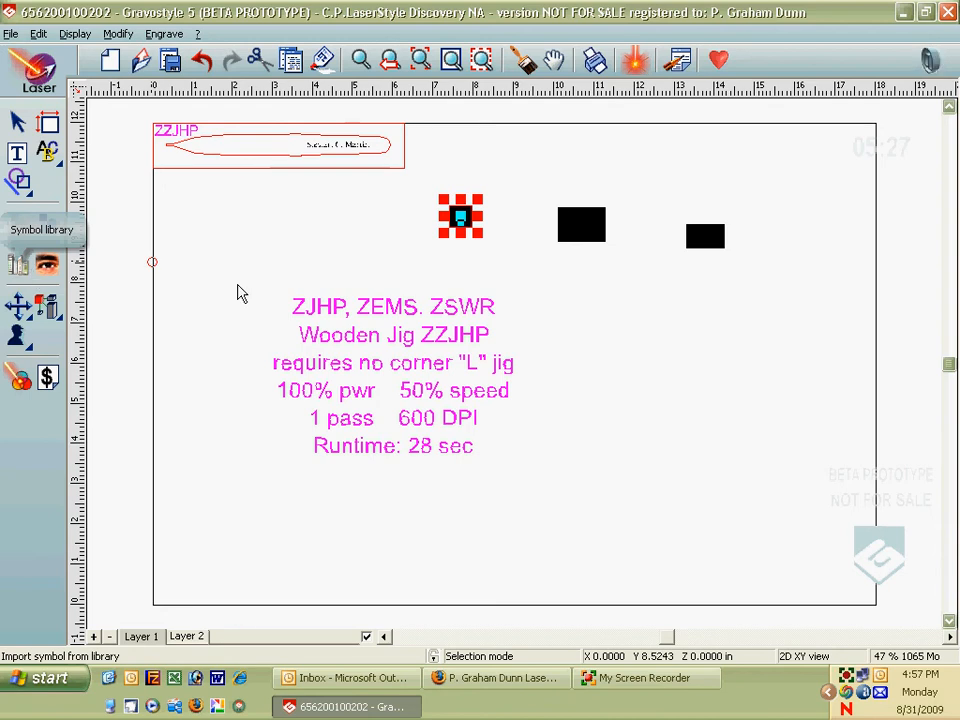
click(308, 255)
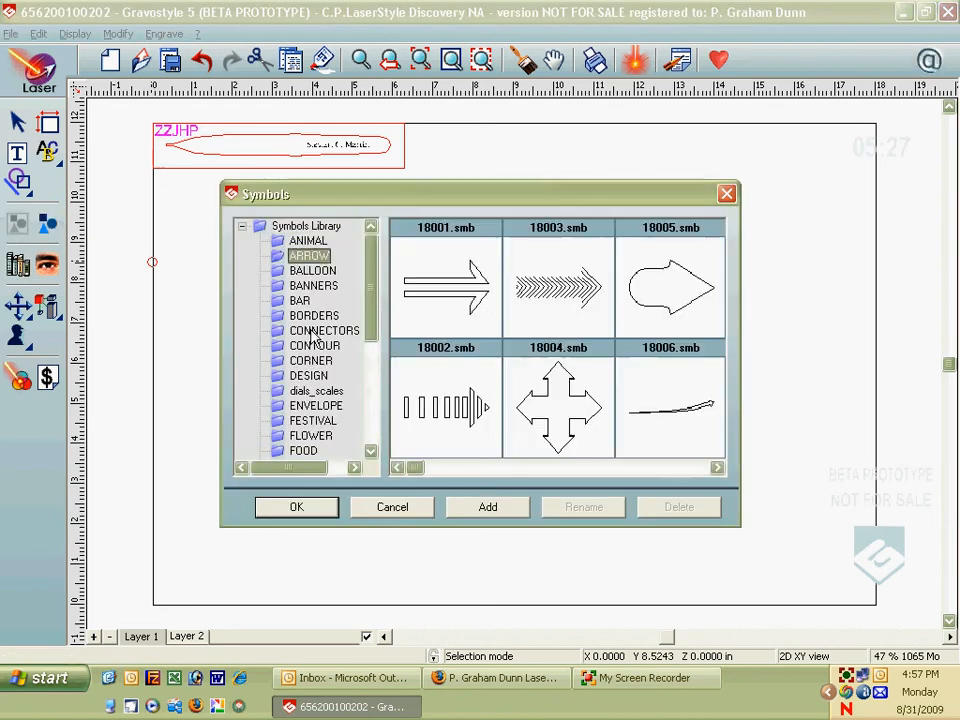
click(322, 330)
click(316, 392)
click(311, 435)
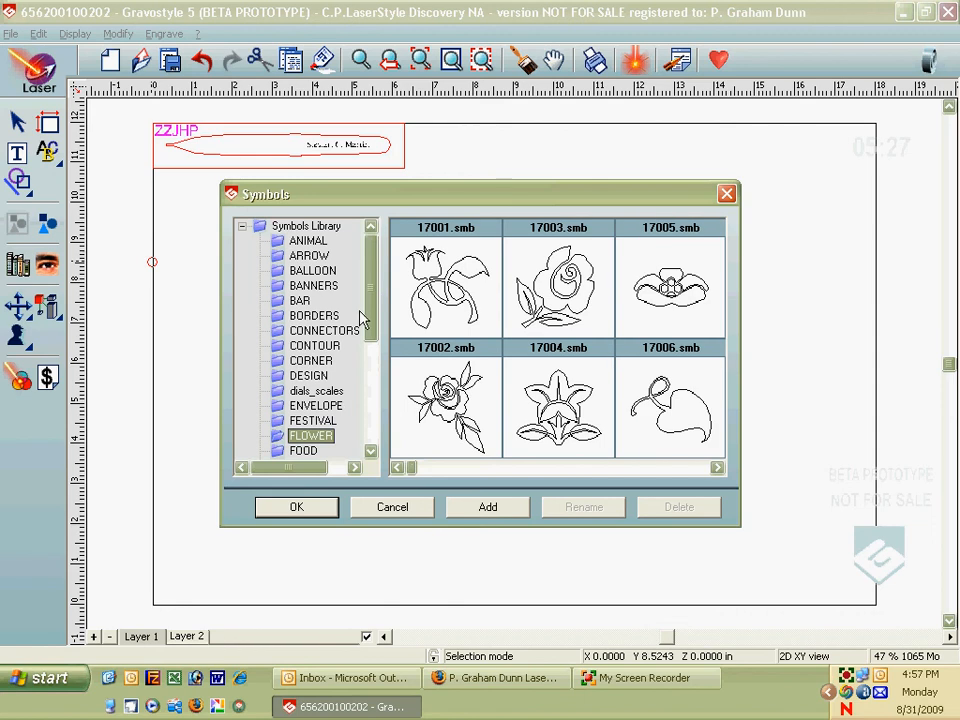
drag(374, 311, 374, 408)
click(316, 391)
click(316, 375)
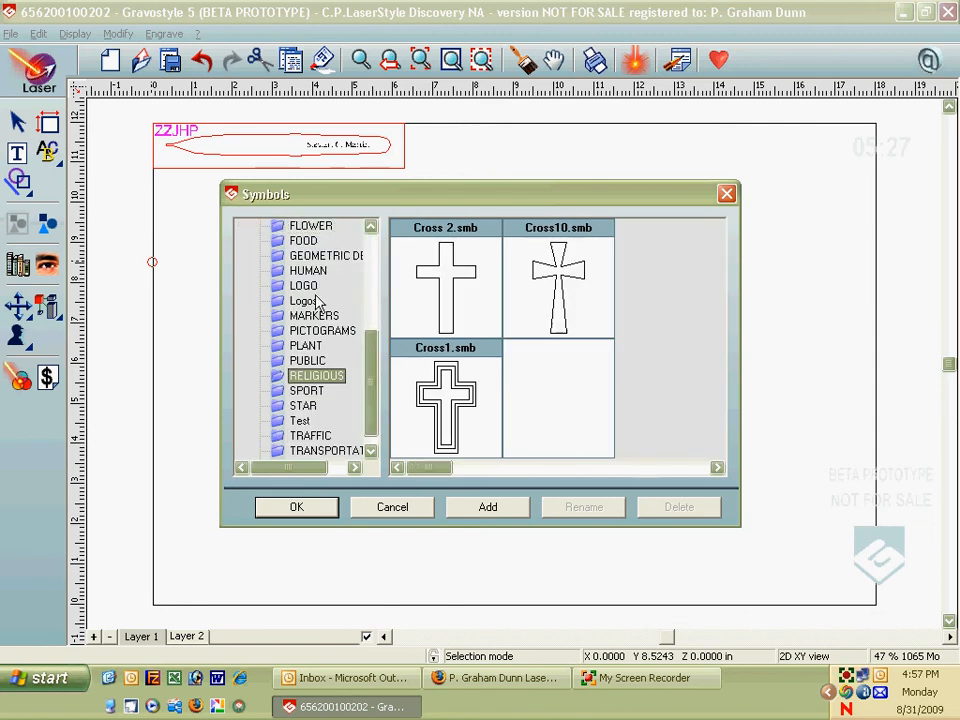
click(303, 285)
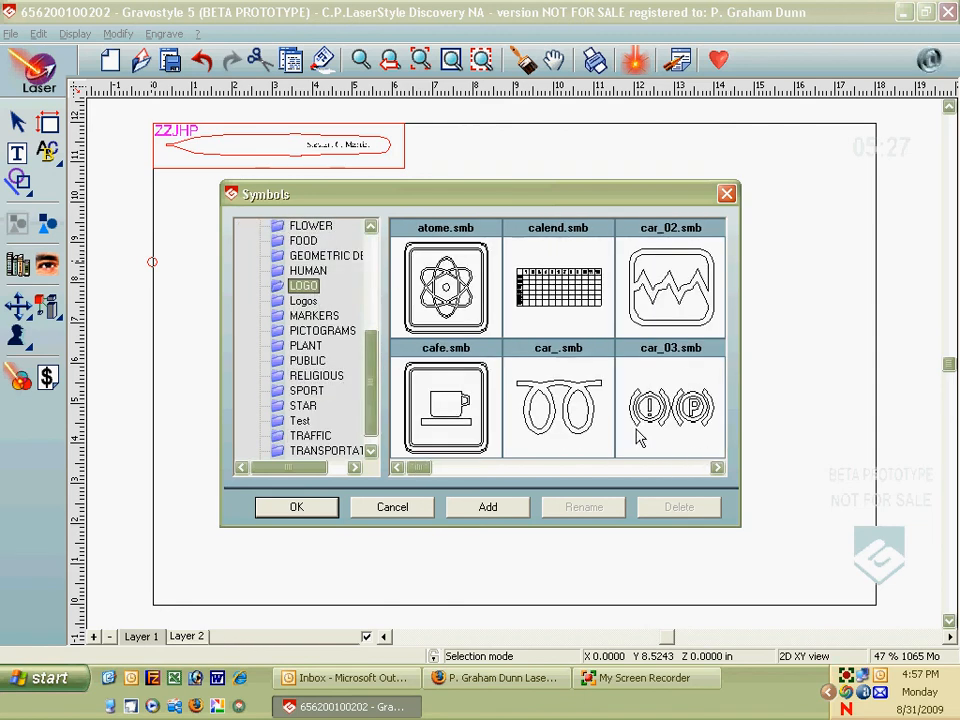
click(729, 195)
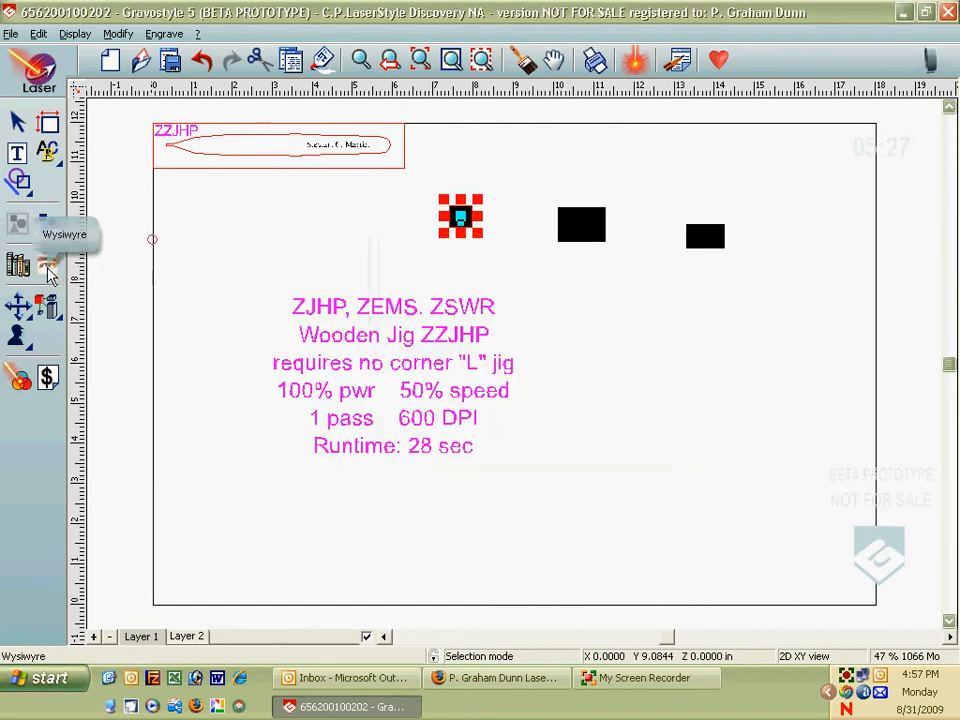
Preview the engraving layout in Wysiwyre and return to the layout.
click(48, 272)
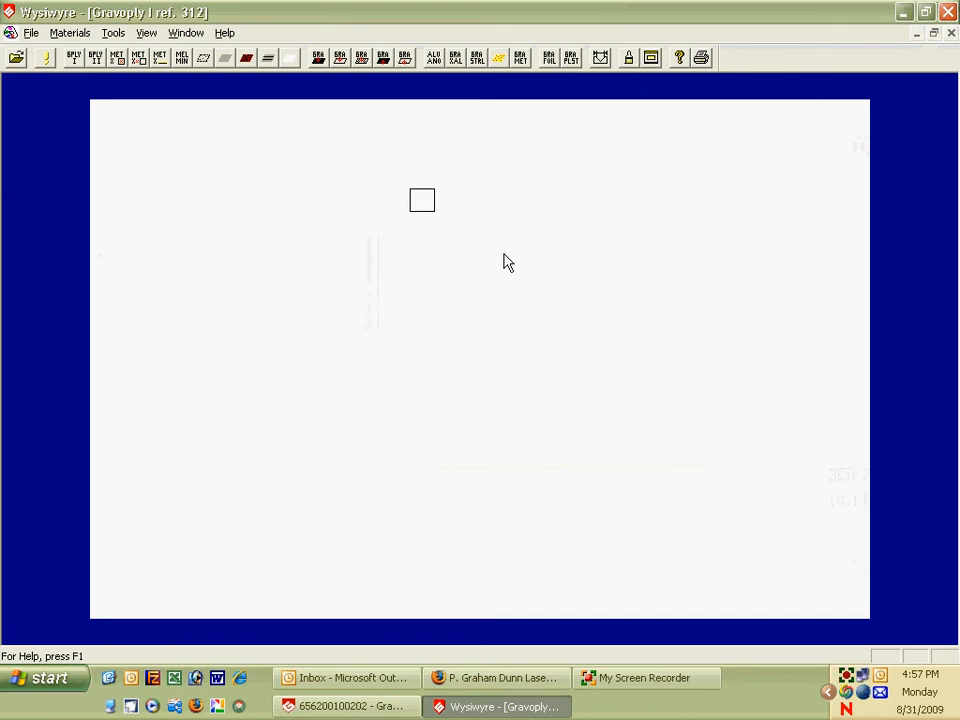
click(948, 12)
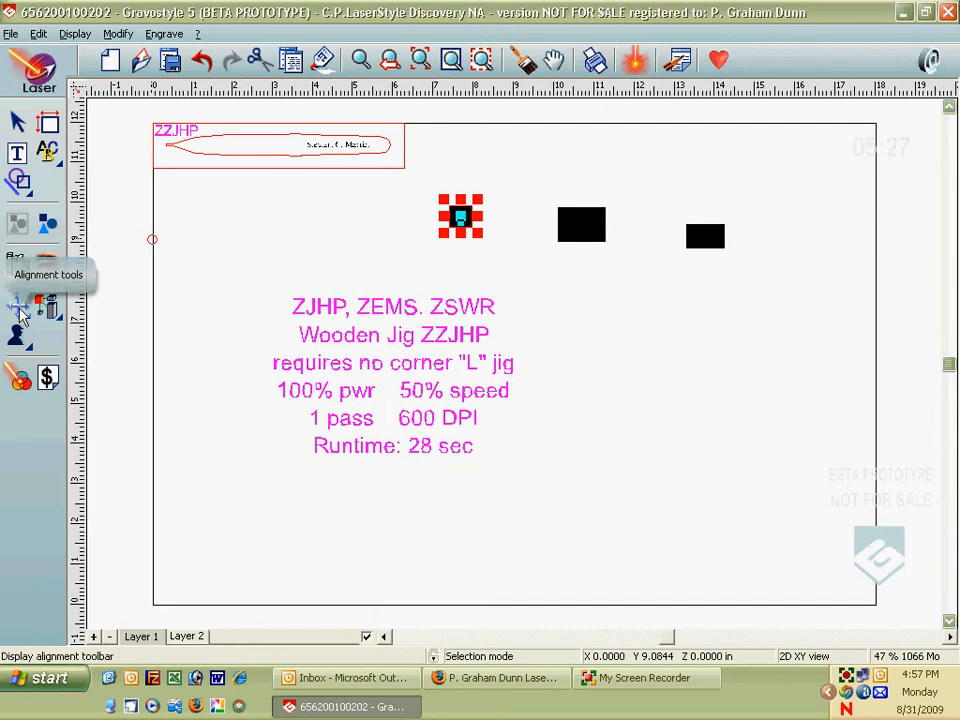
Open the alignment tools and stagger the rectangles, lowering the middle one about 0.9 in and the rightmost one about 2.2 in.
click(20, 310)
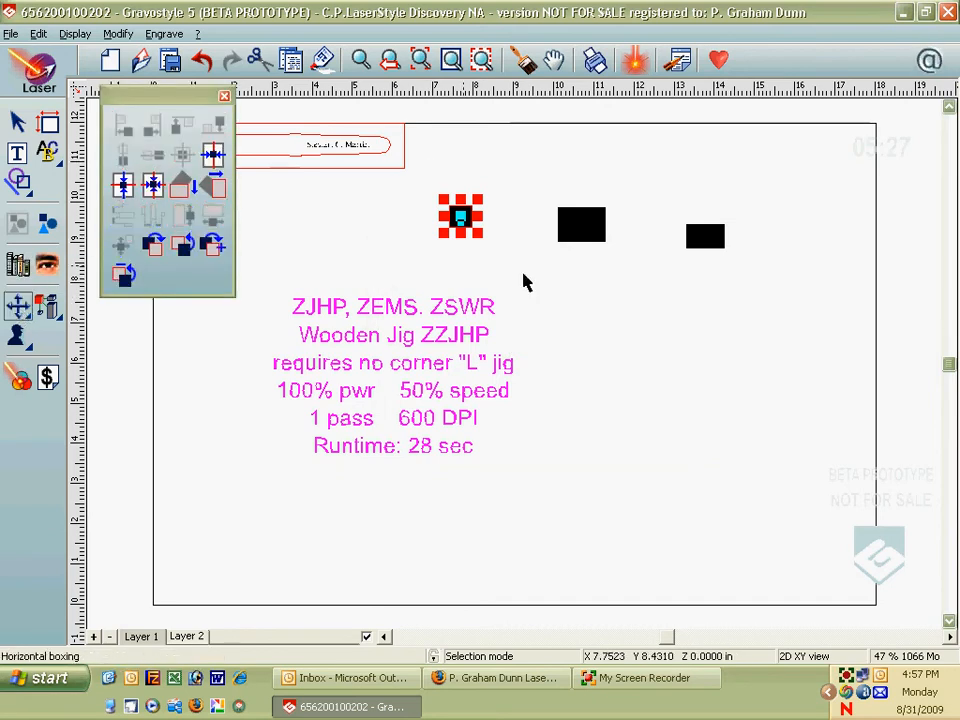
click(560, 262)
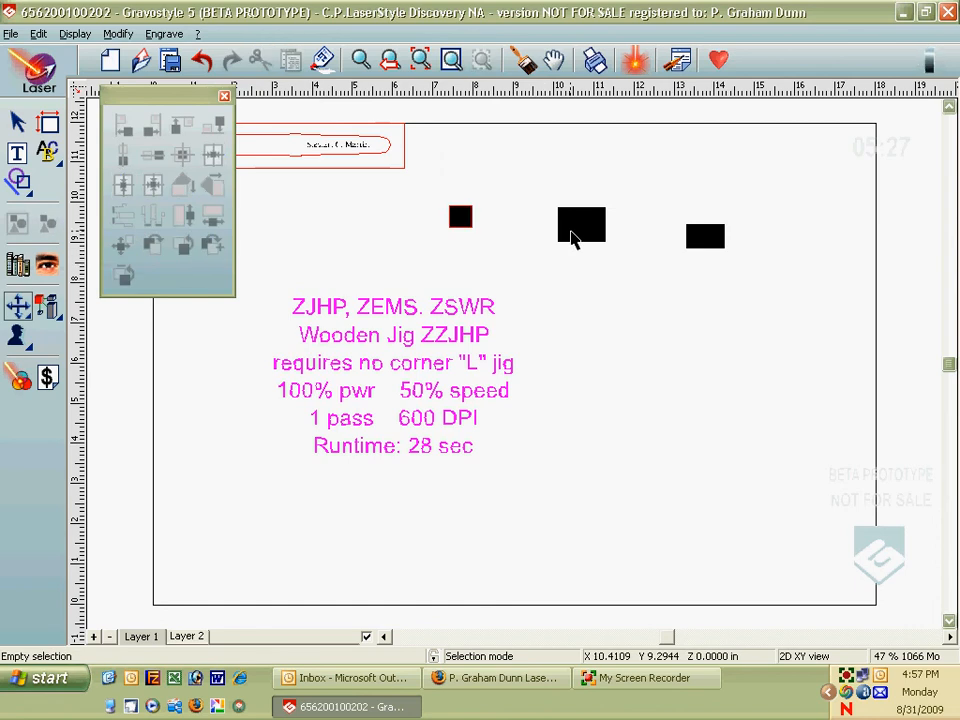
click(579, 223)
drag(579, 223, 581, 259)
click(705, 242)
drag(705, 242, 711, 325)
Select all three rectangles, starting with the smallest, and align their centers on its vertical axis.
click(460, 216)
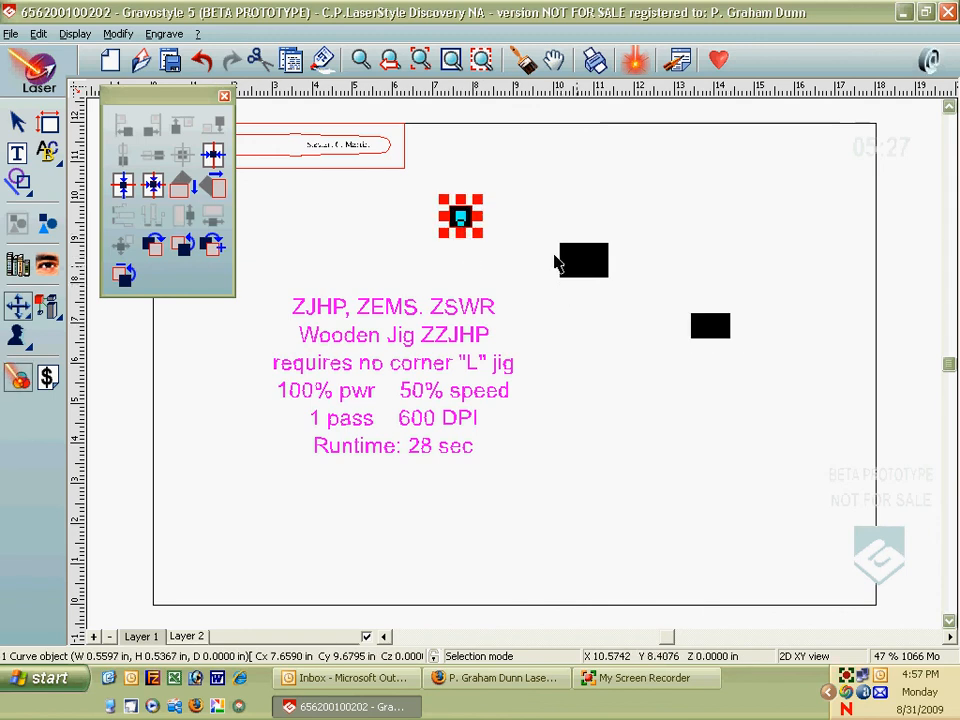
shift+click(559, 261)
shift+click(697, 330)
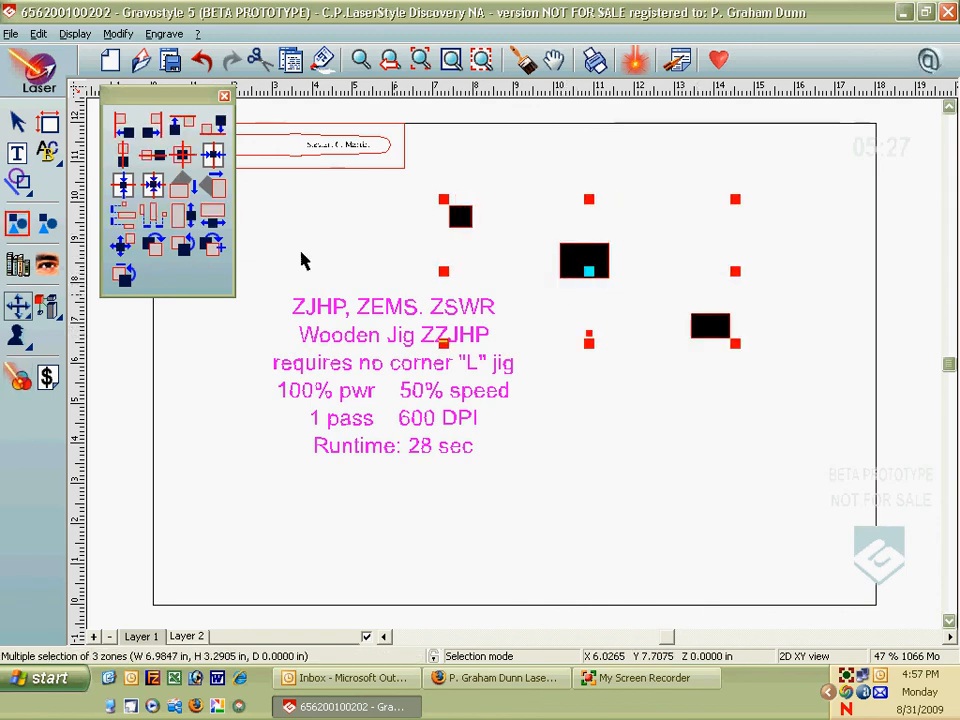
click(122, 158)
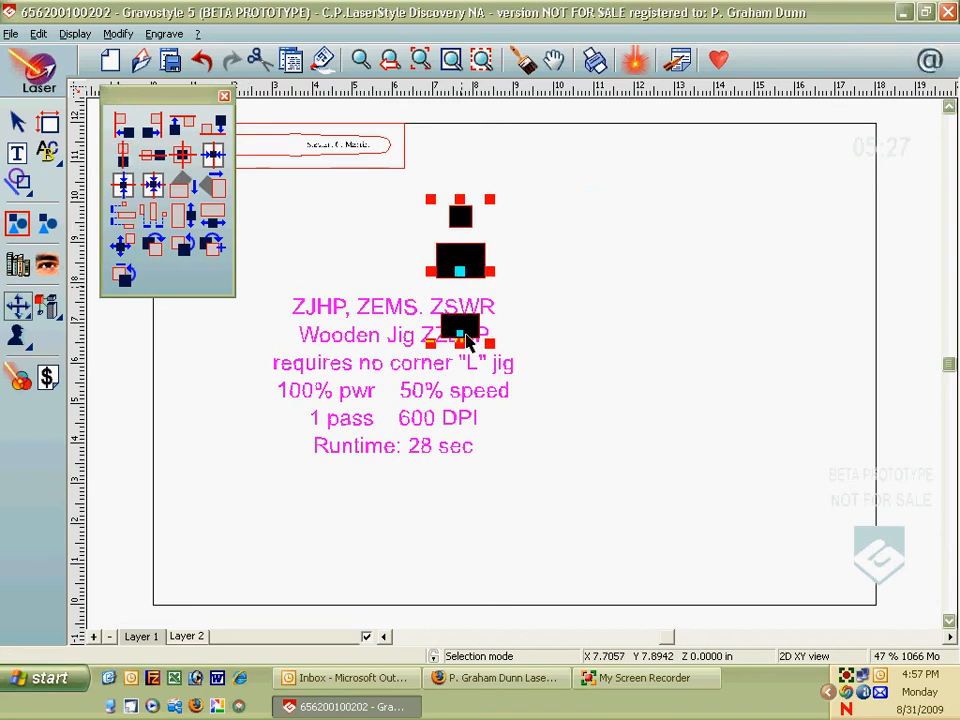
Make the three rectangles the same size as the smallest one and space them evenly in the vertical direction.
click(126, 250)
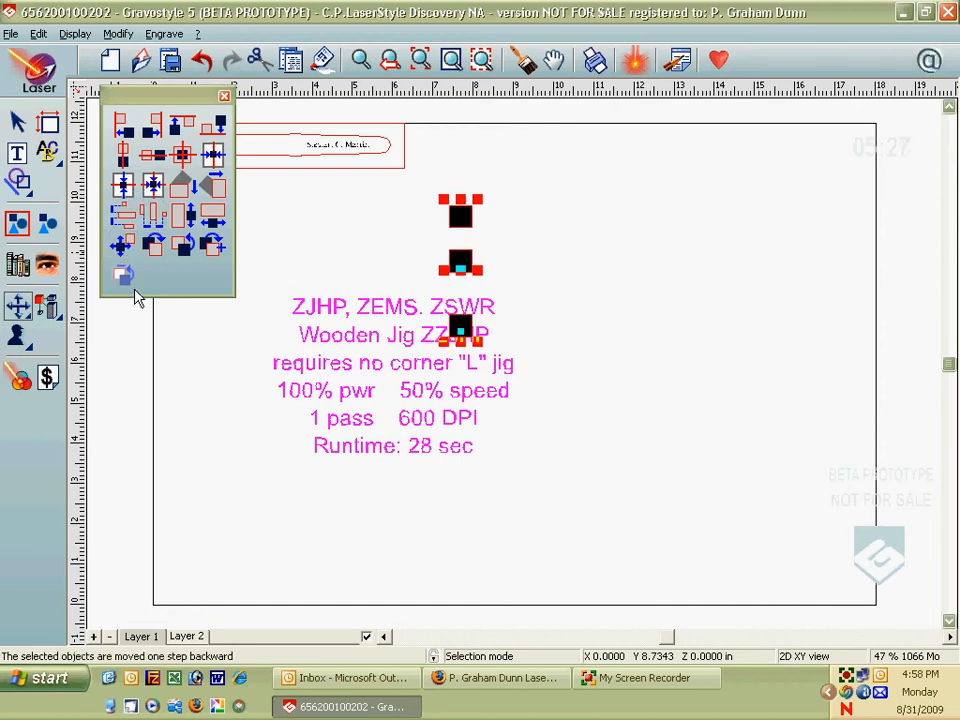
click(124, 218)
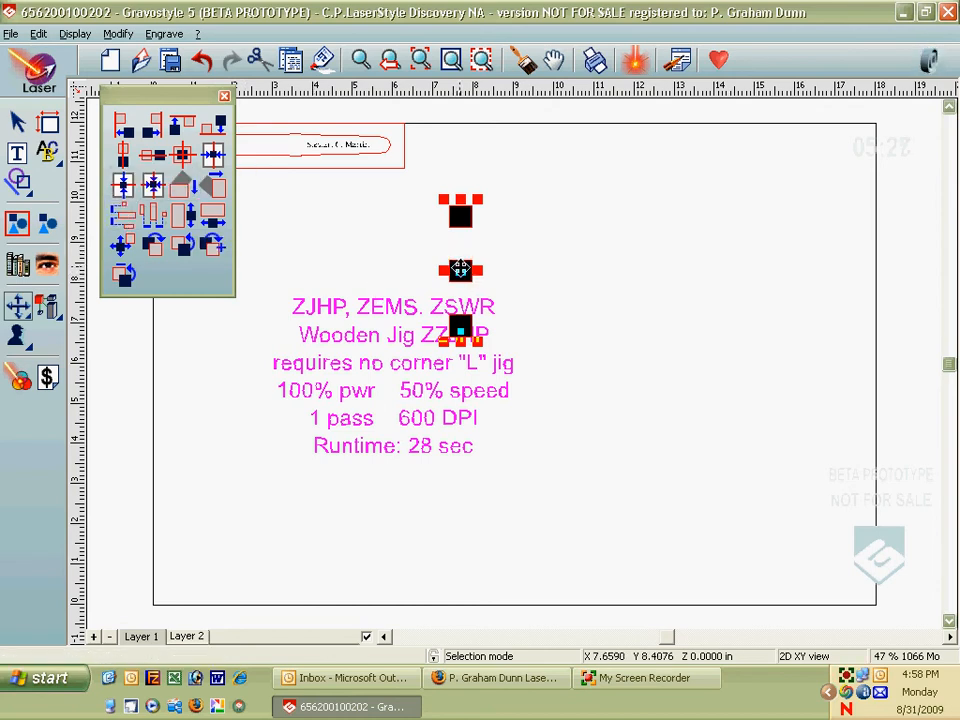
Center the three rectangles on the plate, move them about 3.5 in right and 2.7 in up, and close the alignment tools.
drag(459, 271, 647, 231)
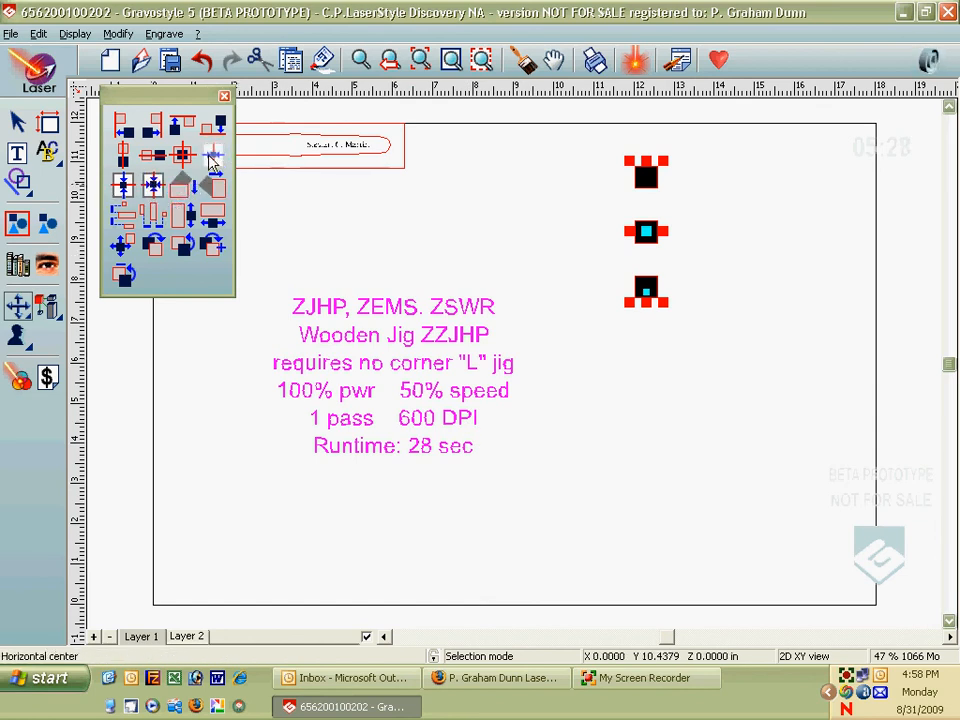
click(124, 186)
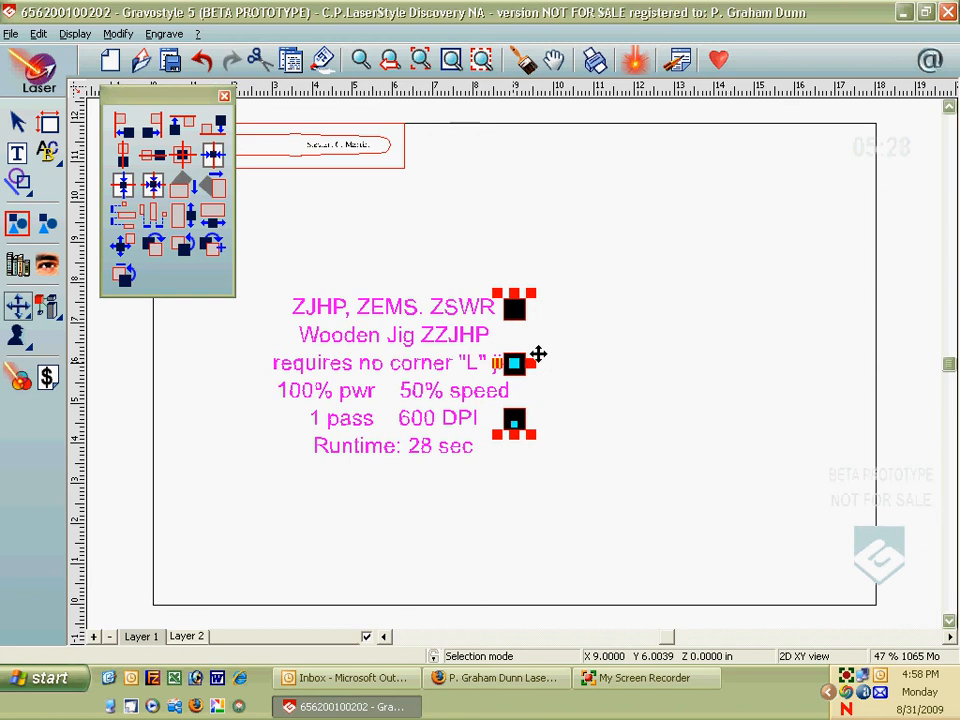
mouse_move(538, 354)
mouse_down()
mouse_move(600, 339)
mouse_move(660, 248)
mouse_up()
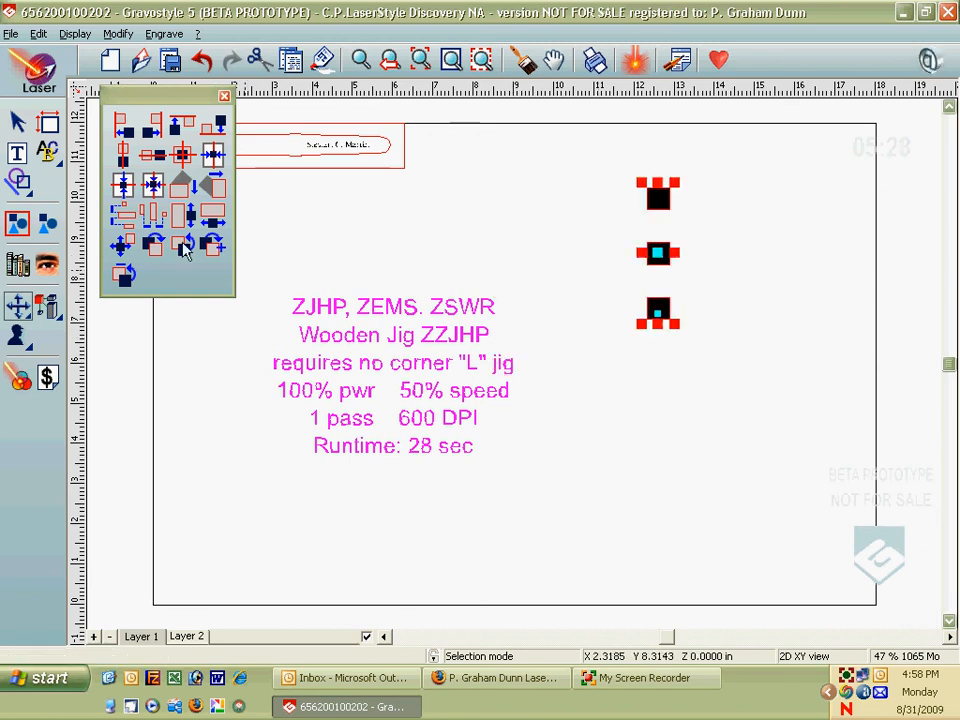
click(224, 97)
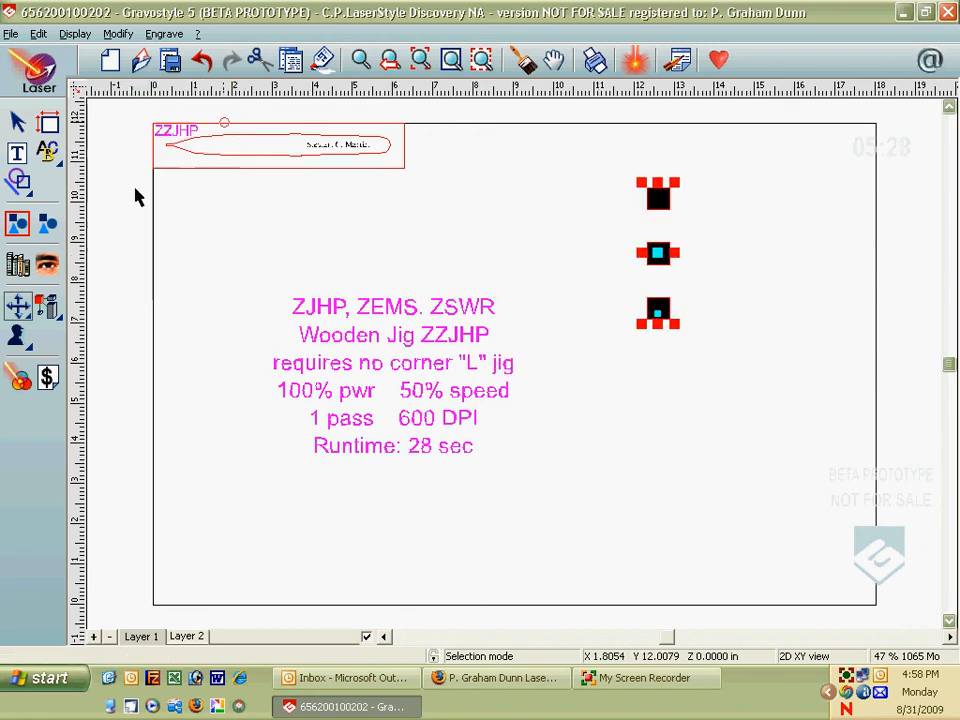
Insert the rearing horse symbol 19003.smb from the ANIMAL category above the jig notes and enlarge it to about 3.27 × 2.87 in.
click(50, 310)
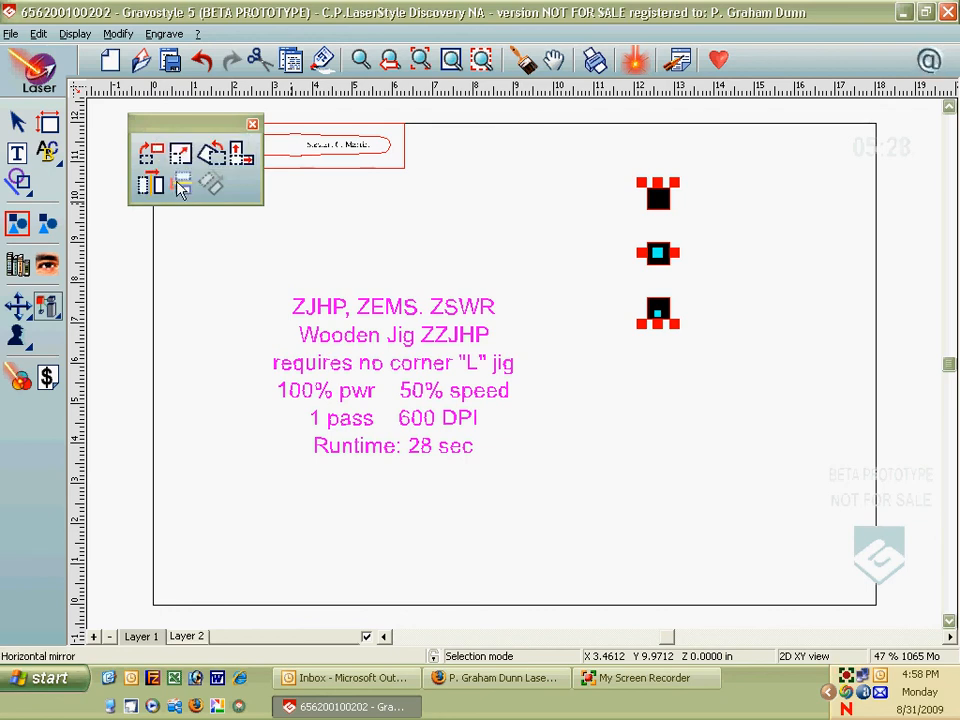
click(17, 264)
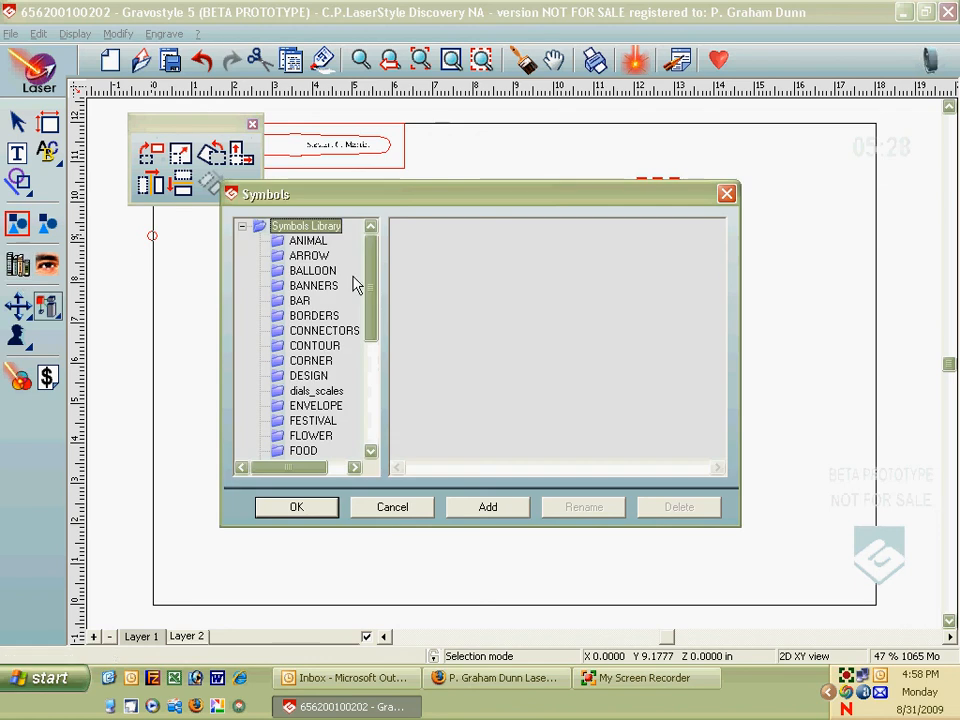
click(308, 241)
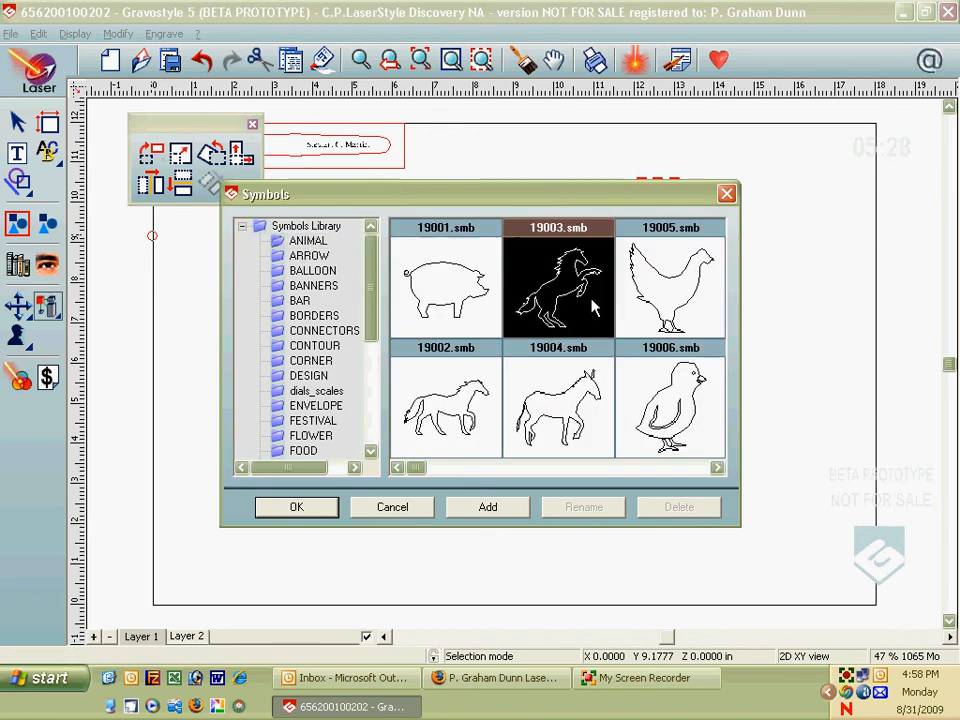
click(322, 504)
click(495, 211)
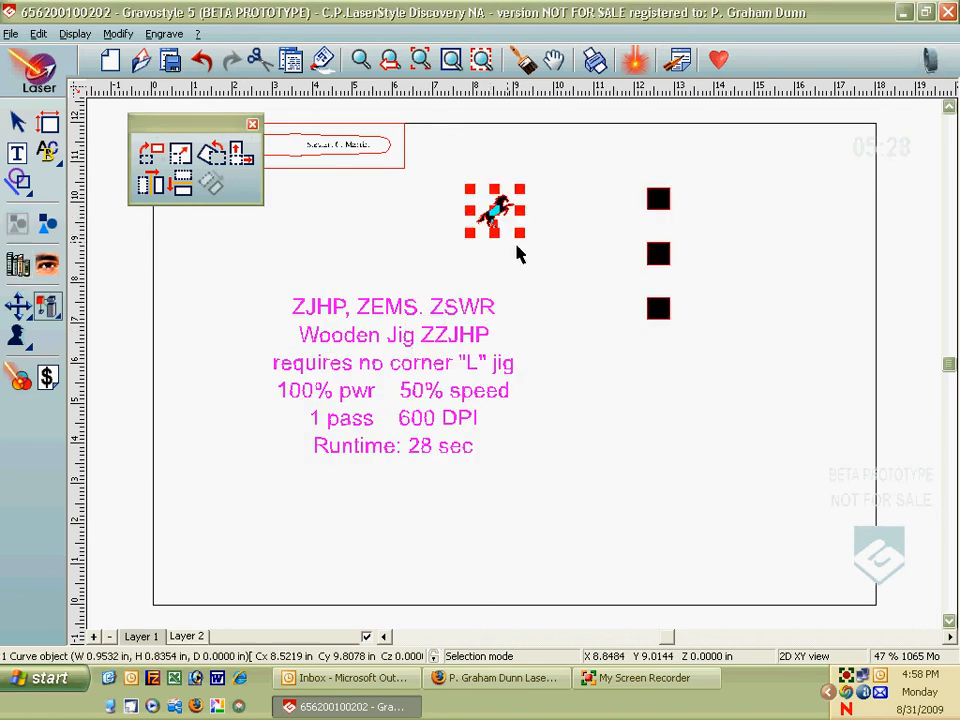
drag(521, 233, 608, 314)
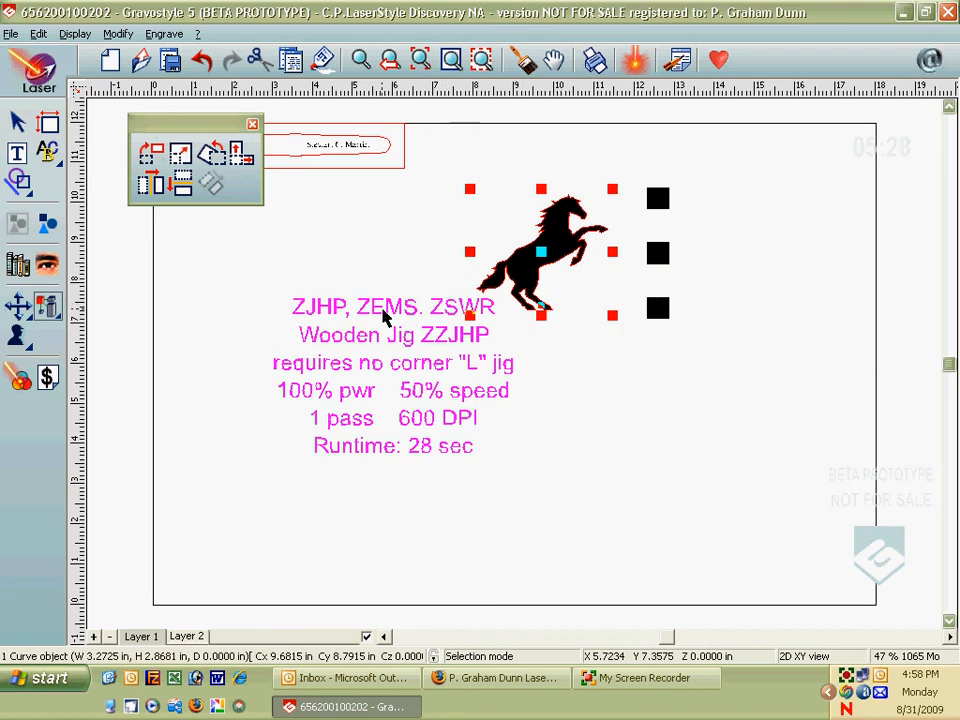
Mirror the horse so that it faces left and close the transformation tools.
click(153, 189)
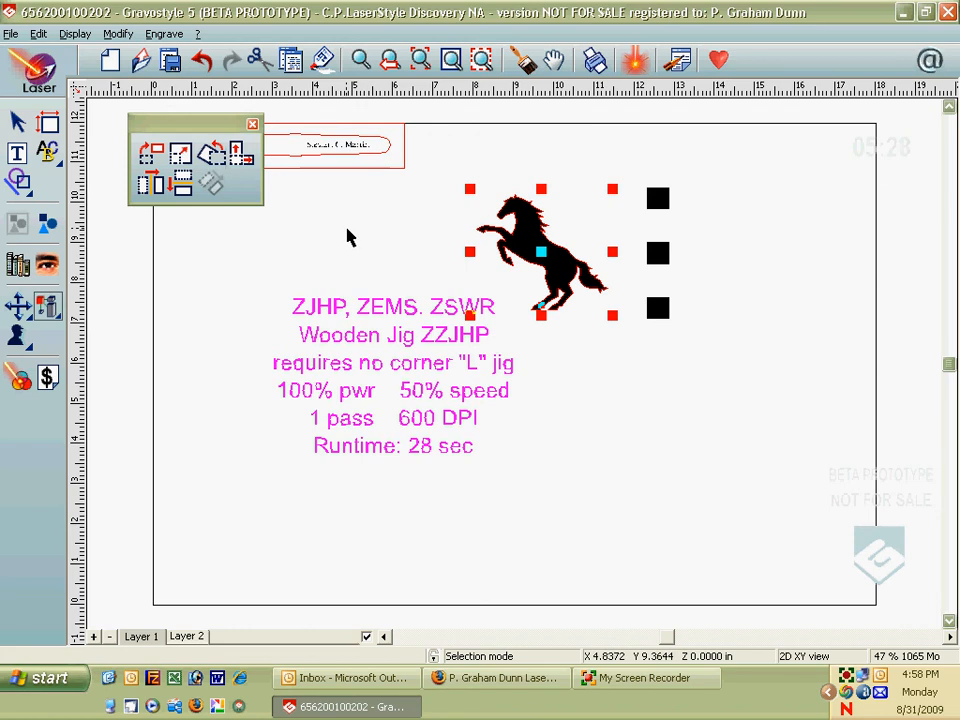
click(252, 124)
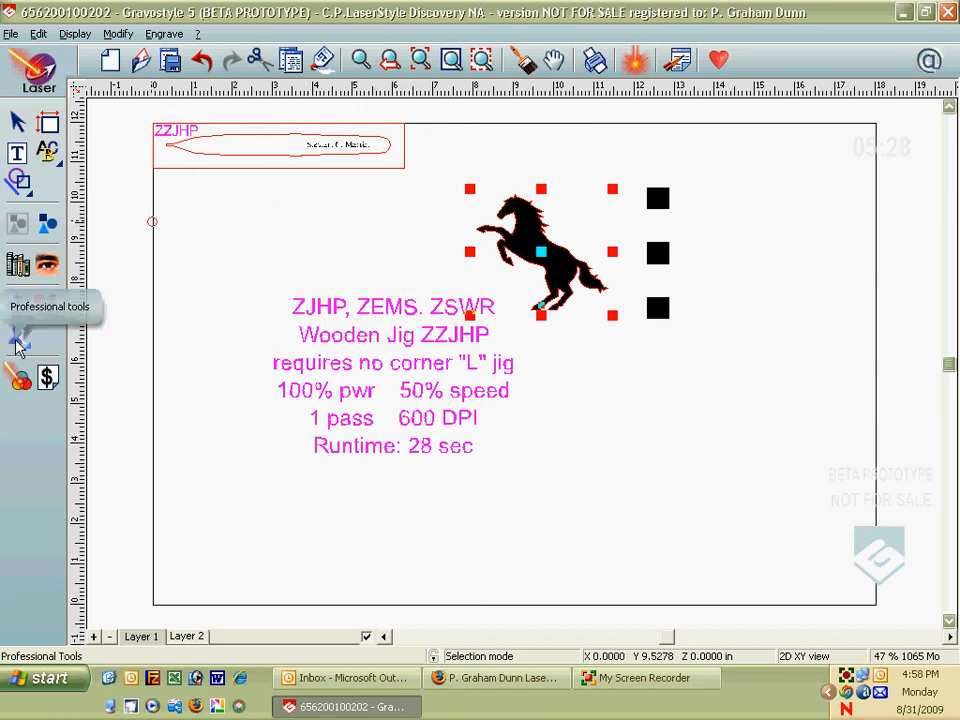
Examine the professional tools and the fill and outline settings of the laser colors.
click(17, 342)
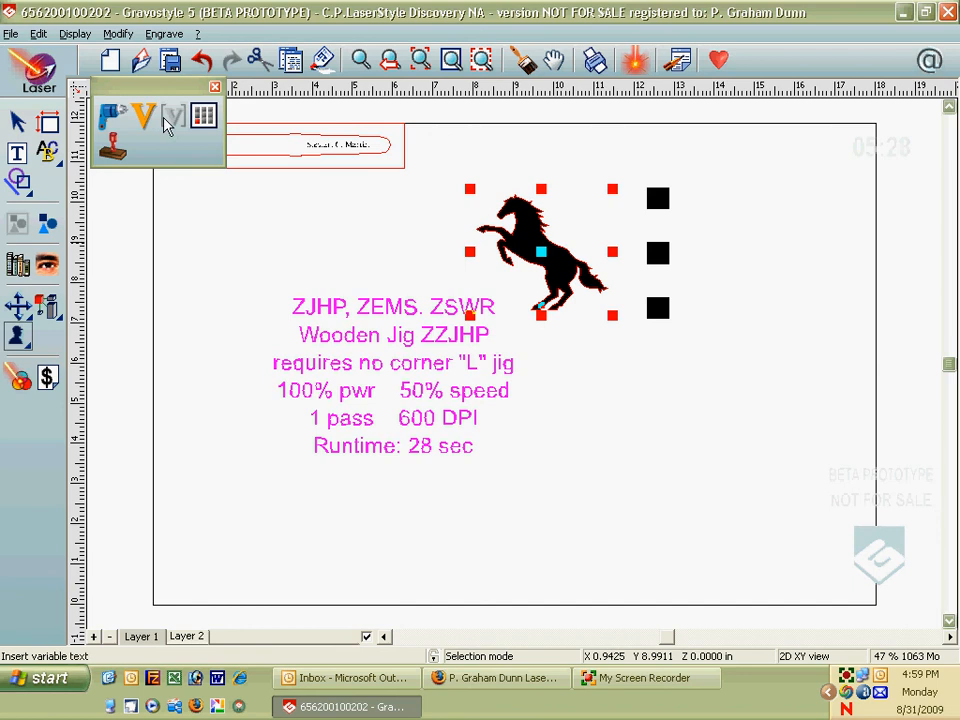
click(216, 88)
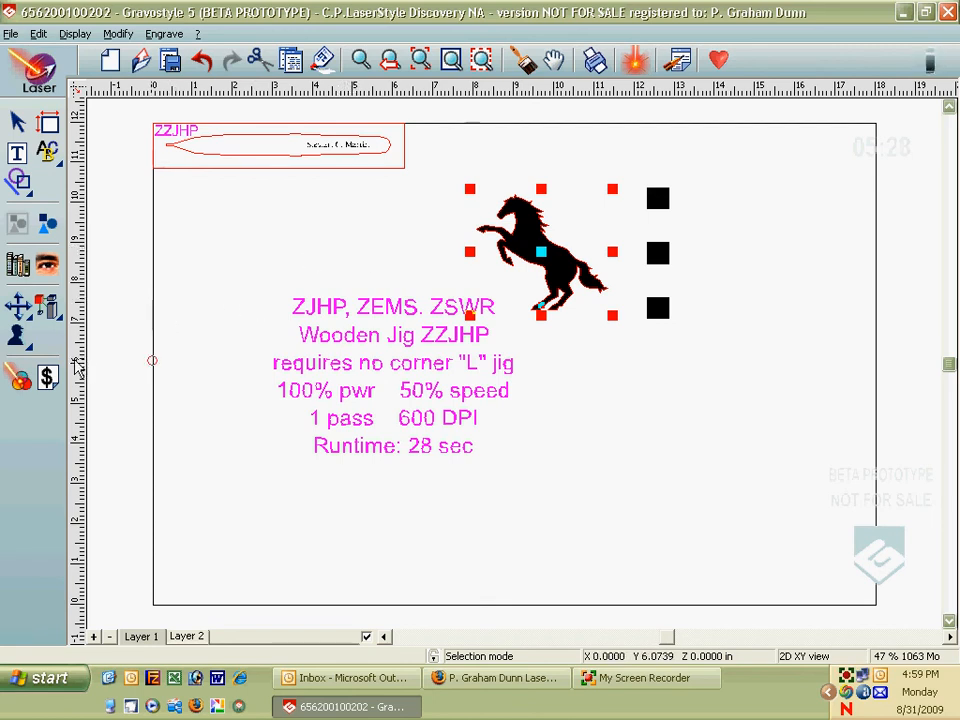
click(17, 385)
drag(151, 488, 253, 432)
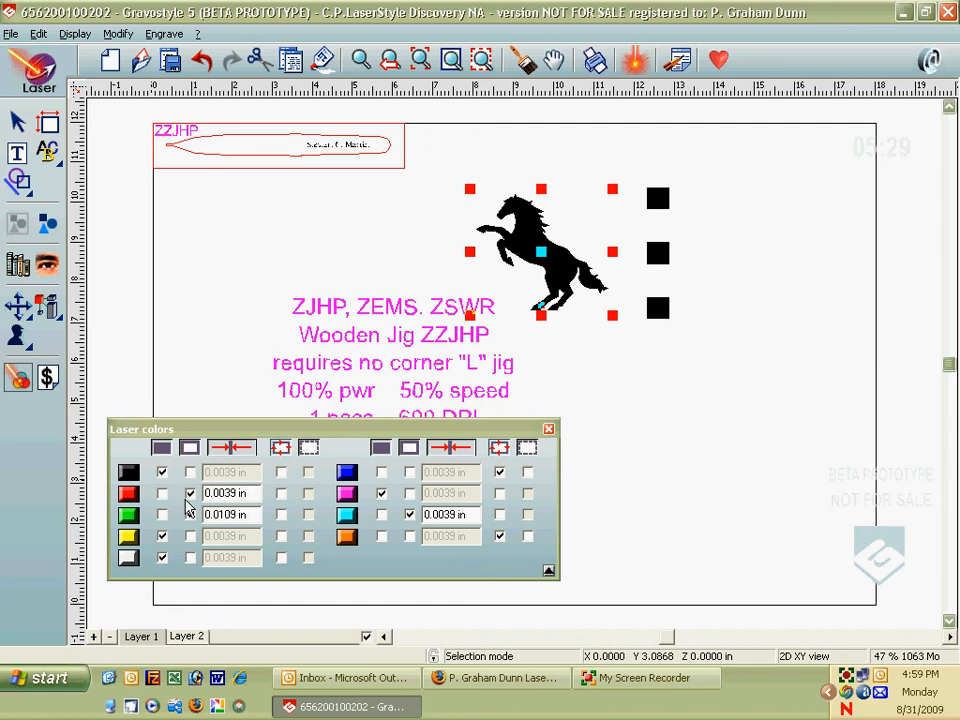
click(549, 430)
Open the price quotation for the engraving layout.
click(47, 376)
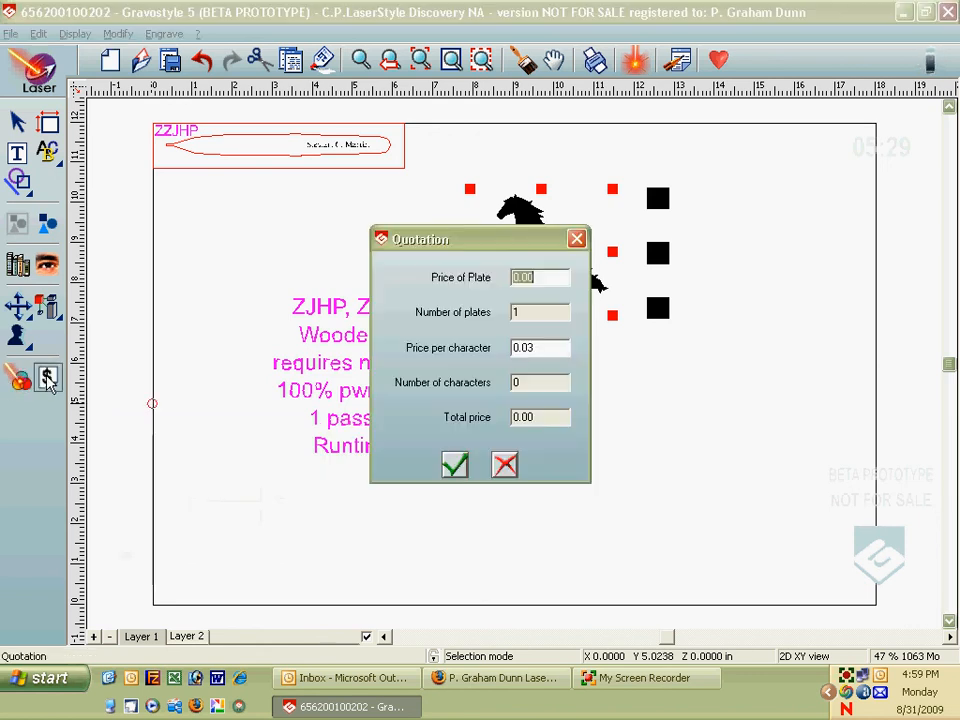